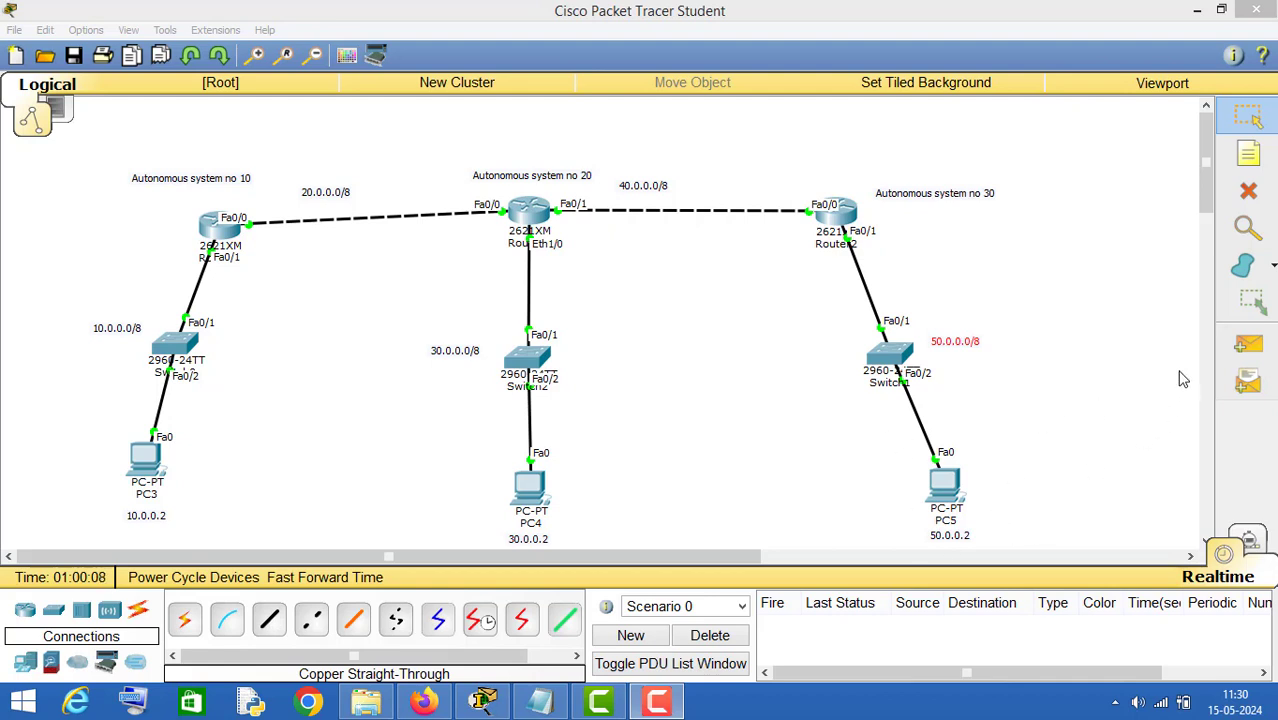
- Move Router0 slightly up and to the left in the topology
mouse_move(725, 560)
mouse_down()
mouse_move(745, 566)
mouse_move(716, 573)
mouse_up()
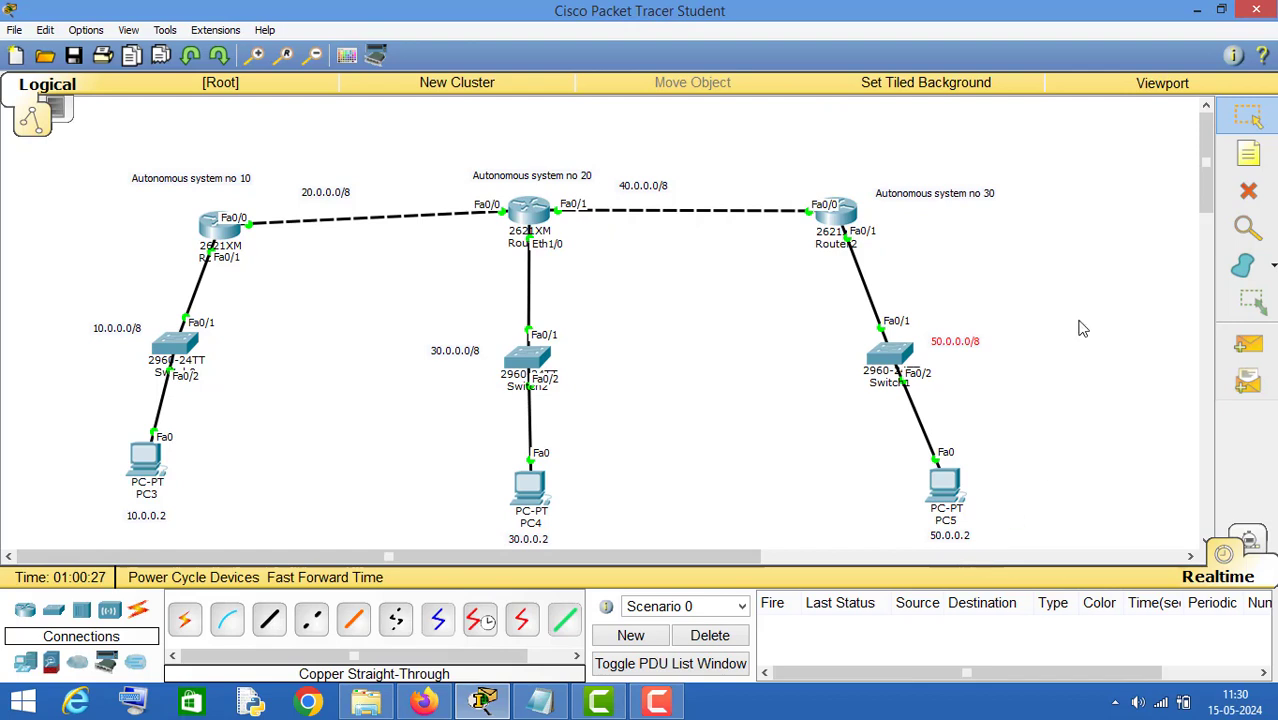
drag(222, 235, 214, 228)
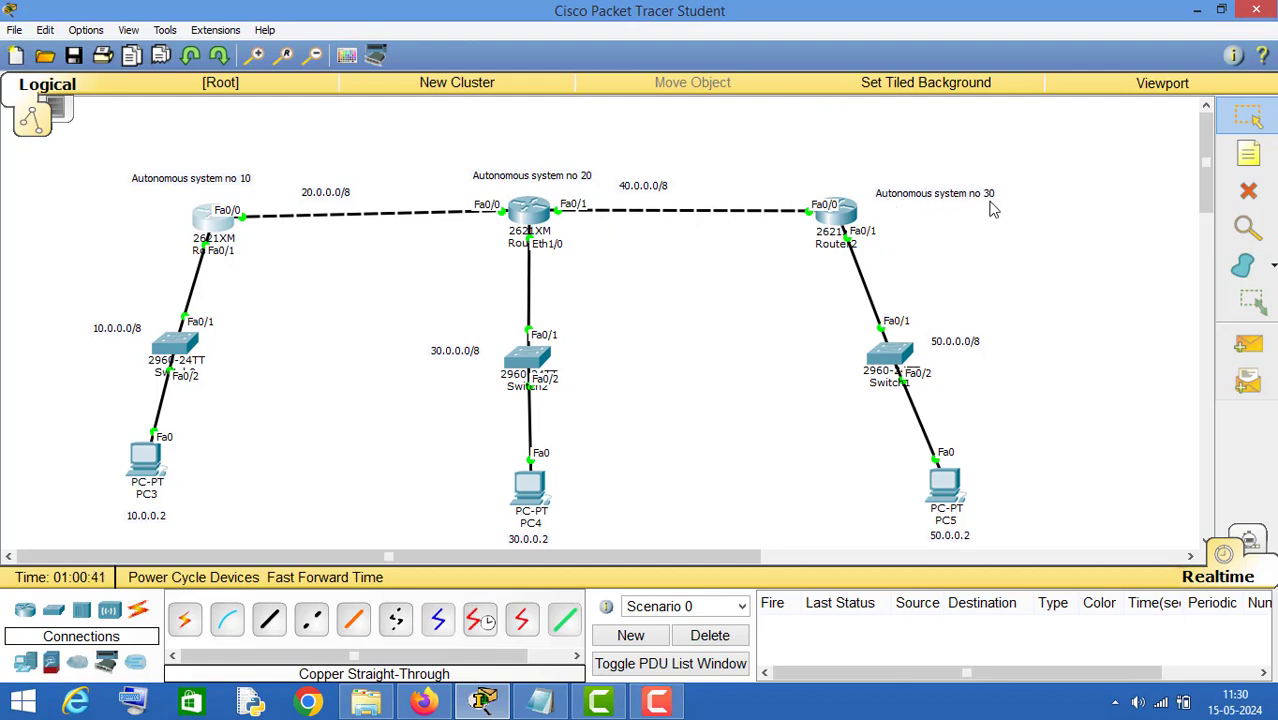
- Review the IP address, subnet mask and default gateway settings of PC3, PC4 and PC5
click(147, 460)
click(463, 210)
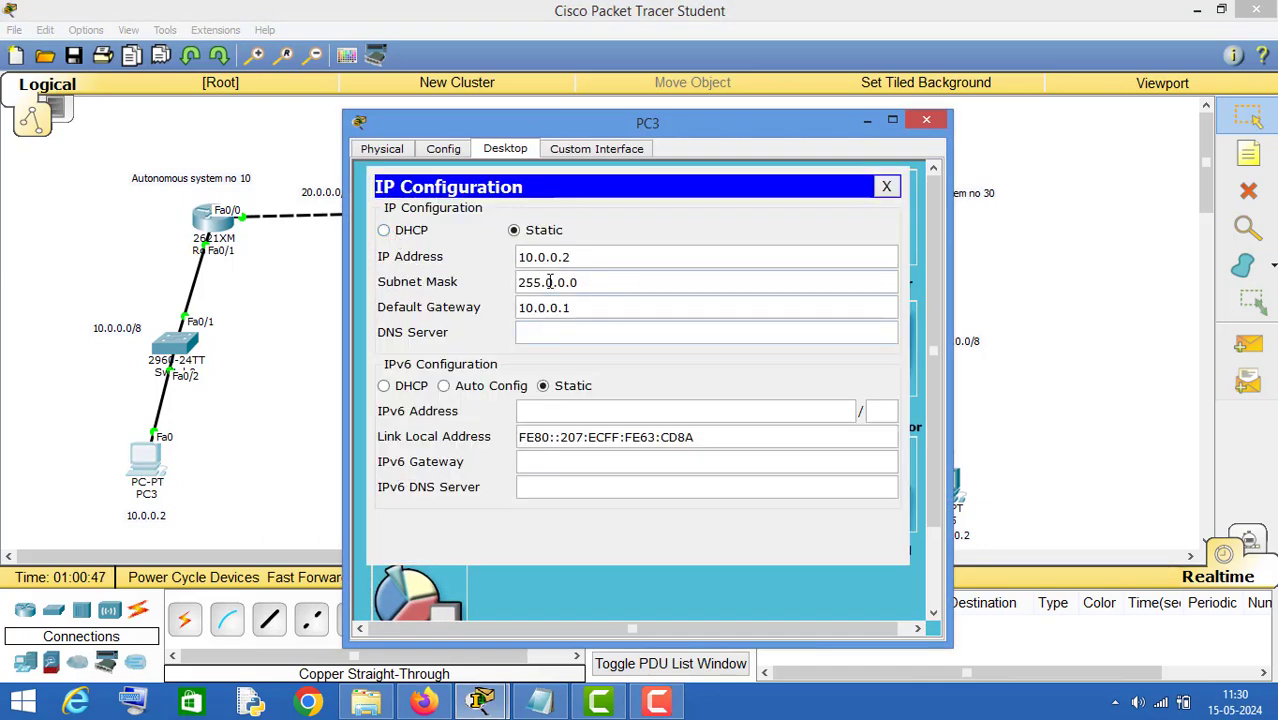
click(926, 120)
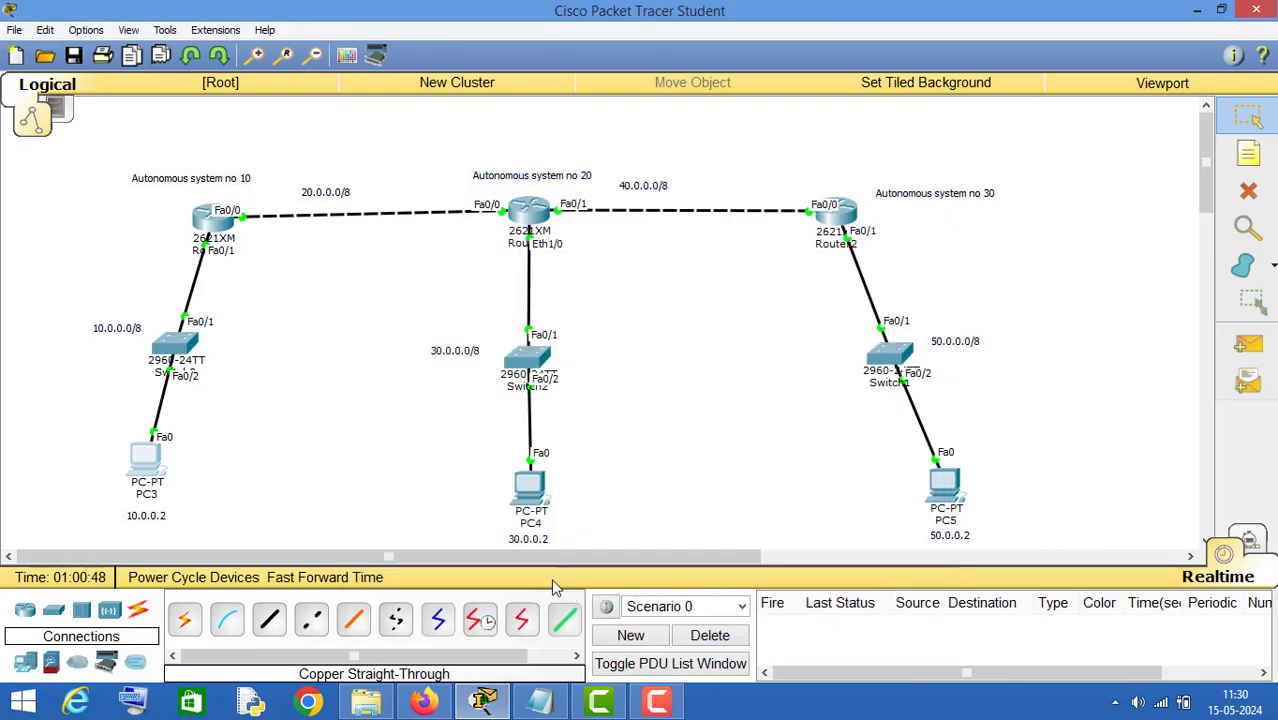
click(530, 490)
click(445, 226)
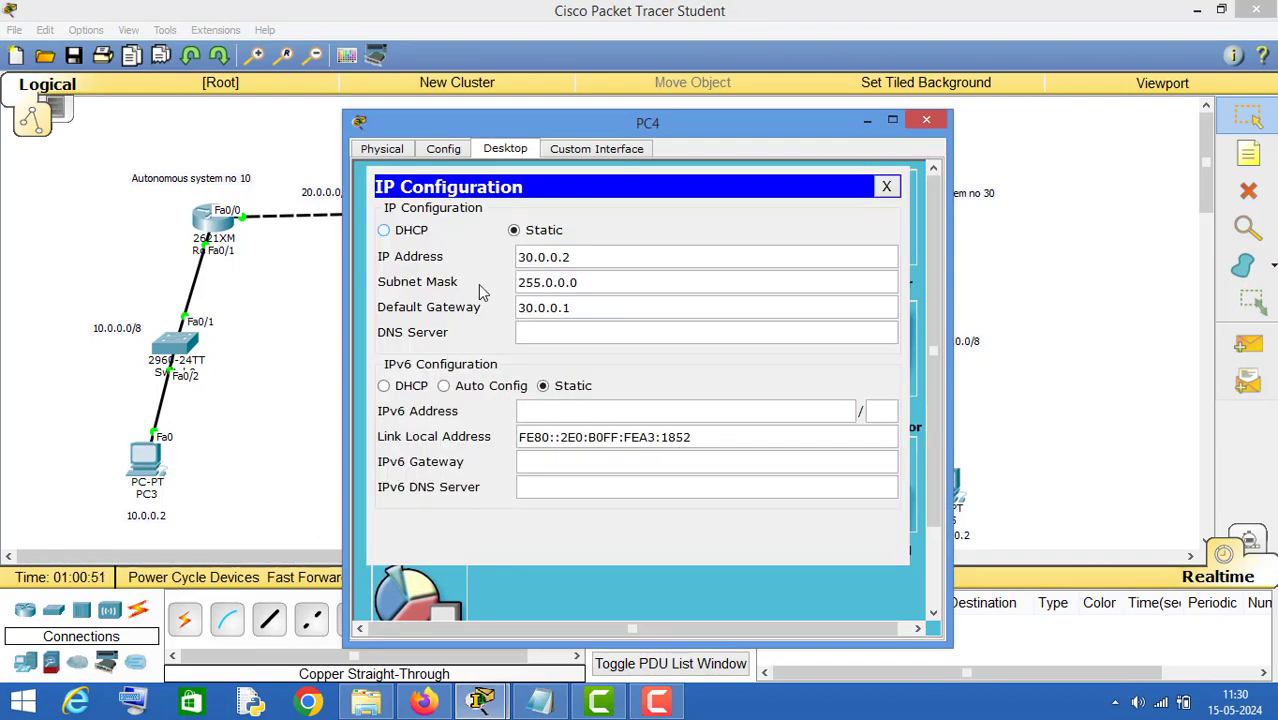
click(926, 120)
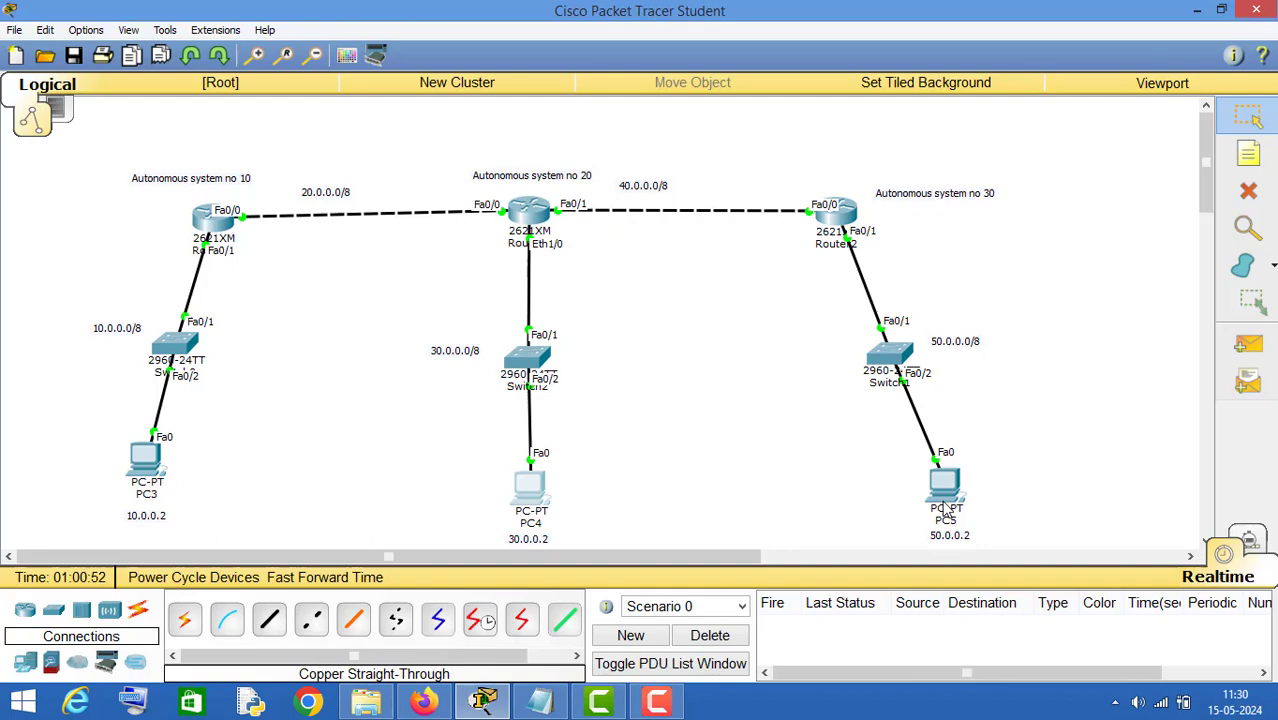
click(945, 490)
click(445, 226)
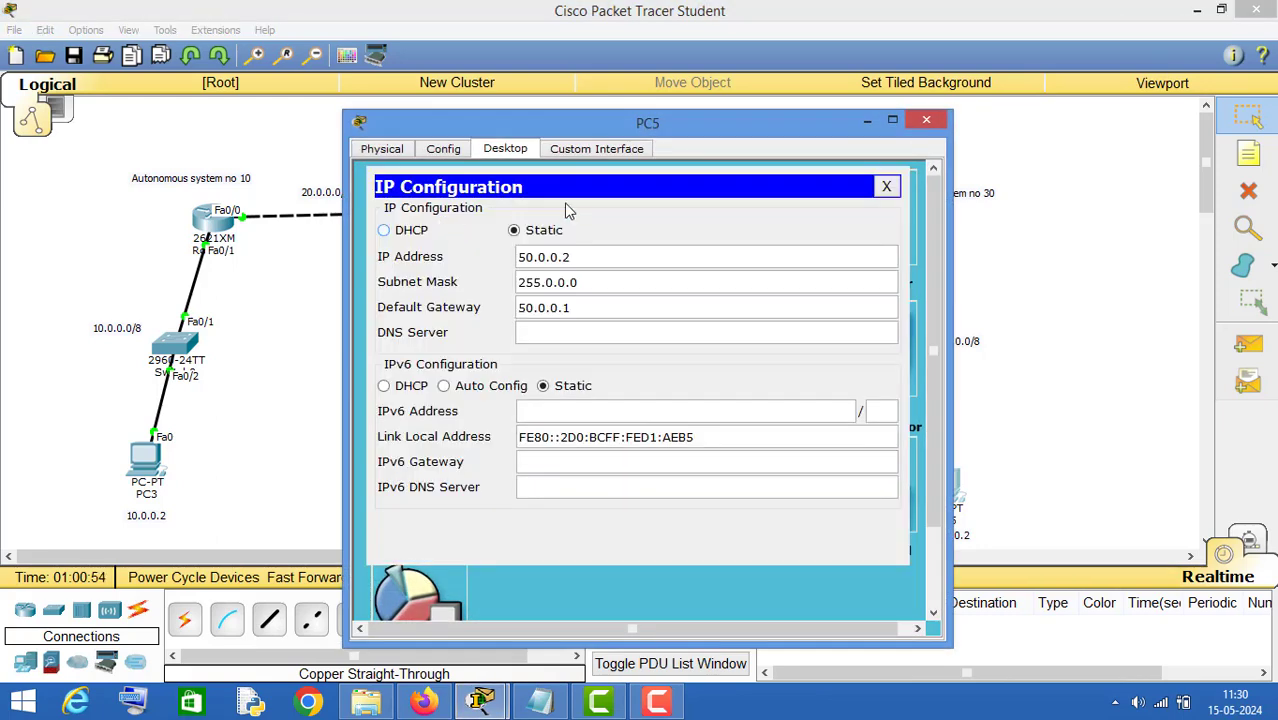
click(930, 121)
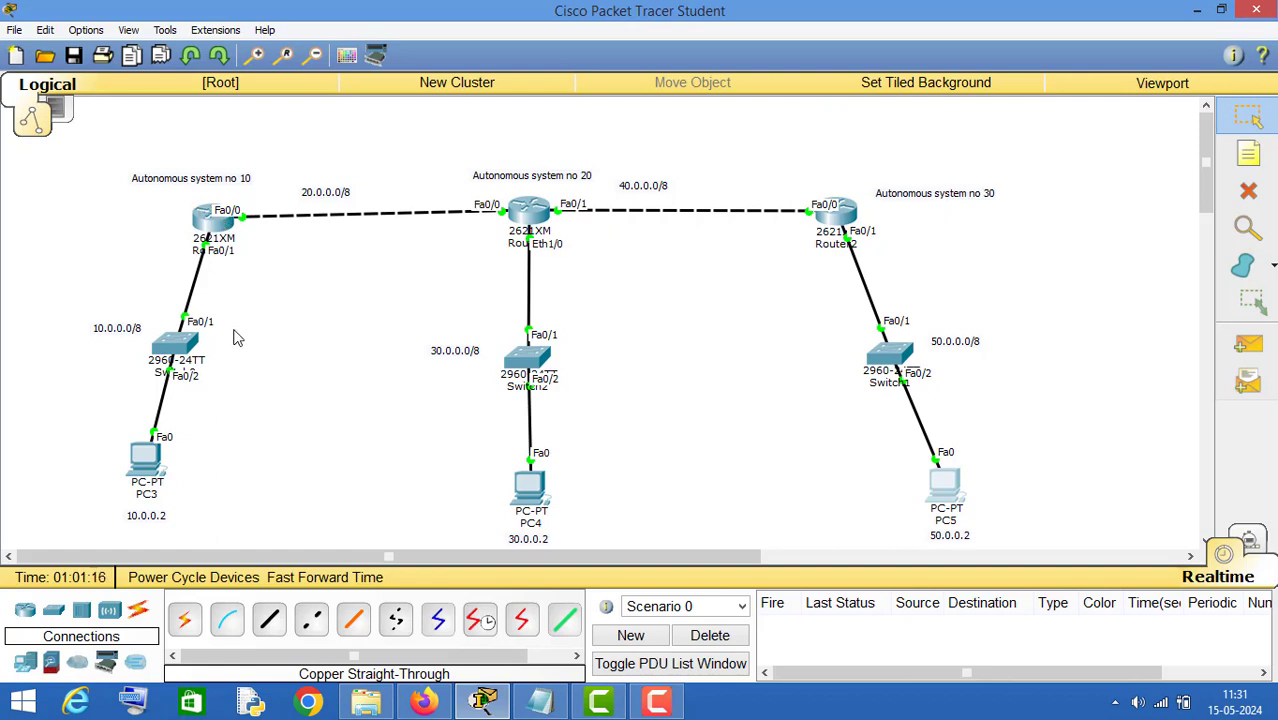
- Open Router0's command line and enter global configuration mode with en and config t
click(211, 214)
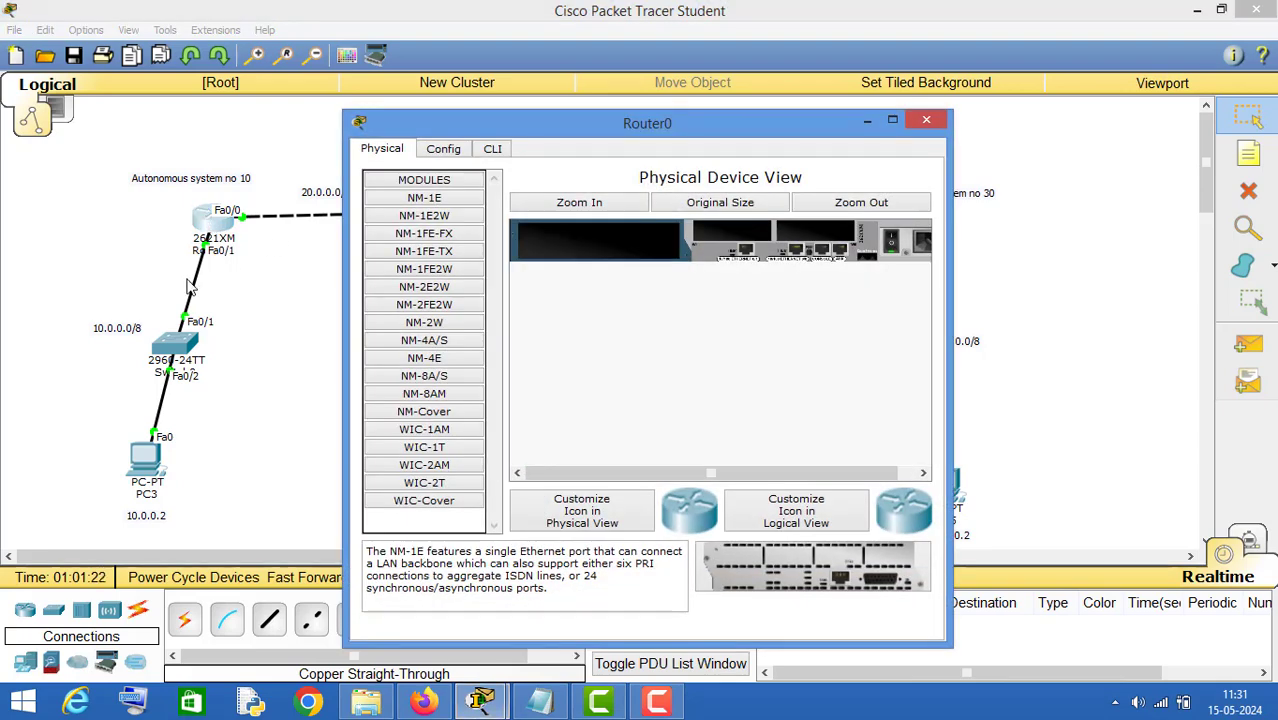
click(493, 150)
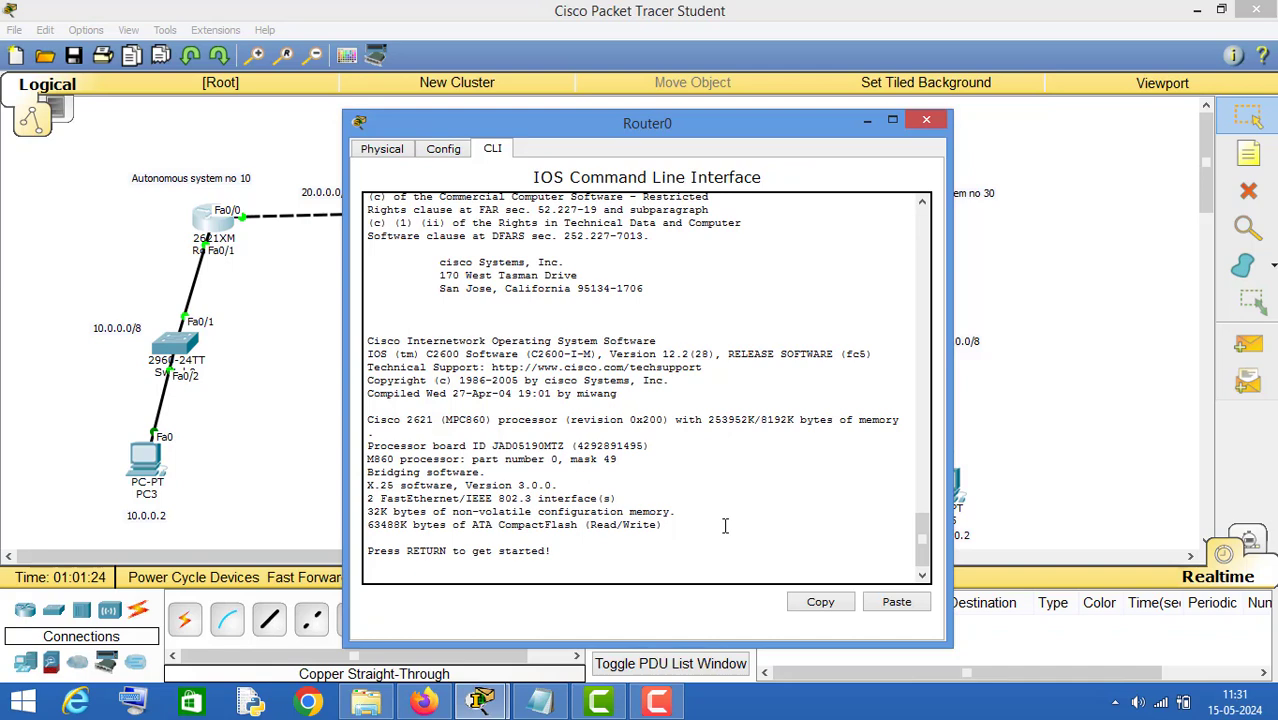
key(Return)
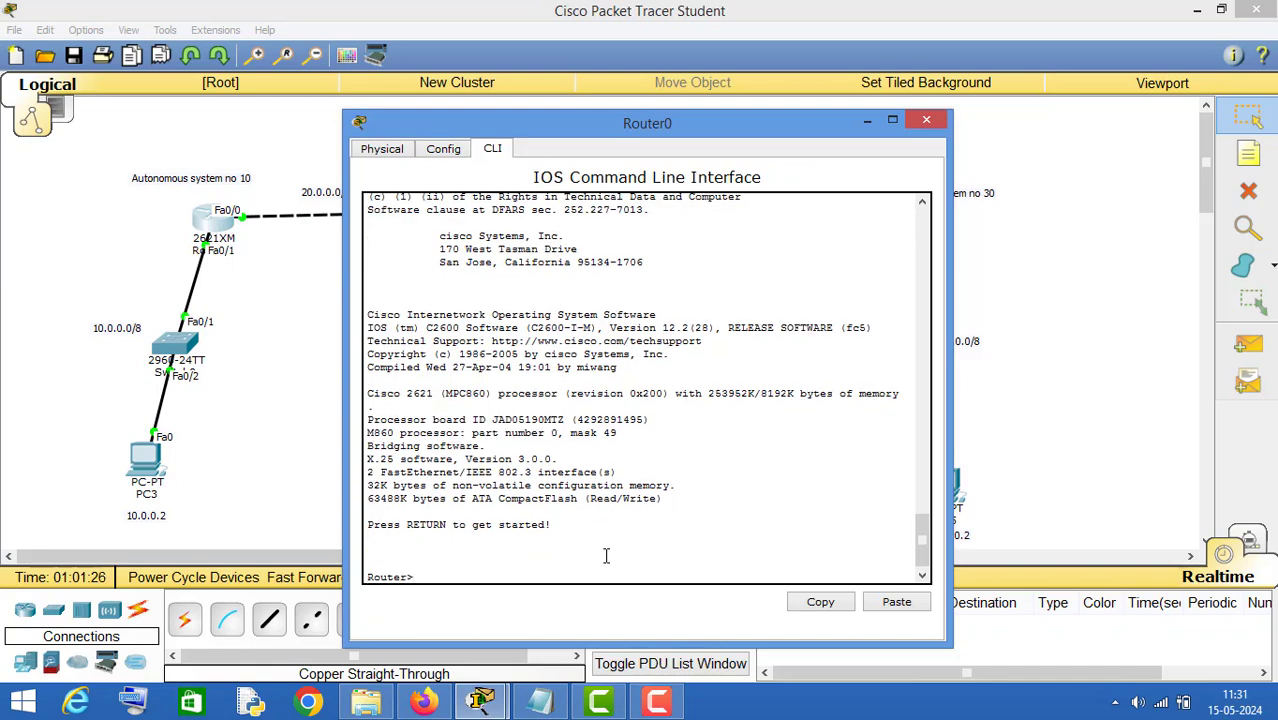
text(en)
key(Return)
text(config )
text(t)
key(Return)
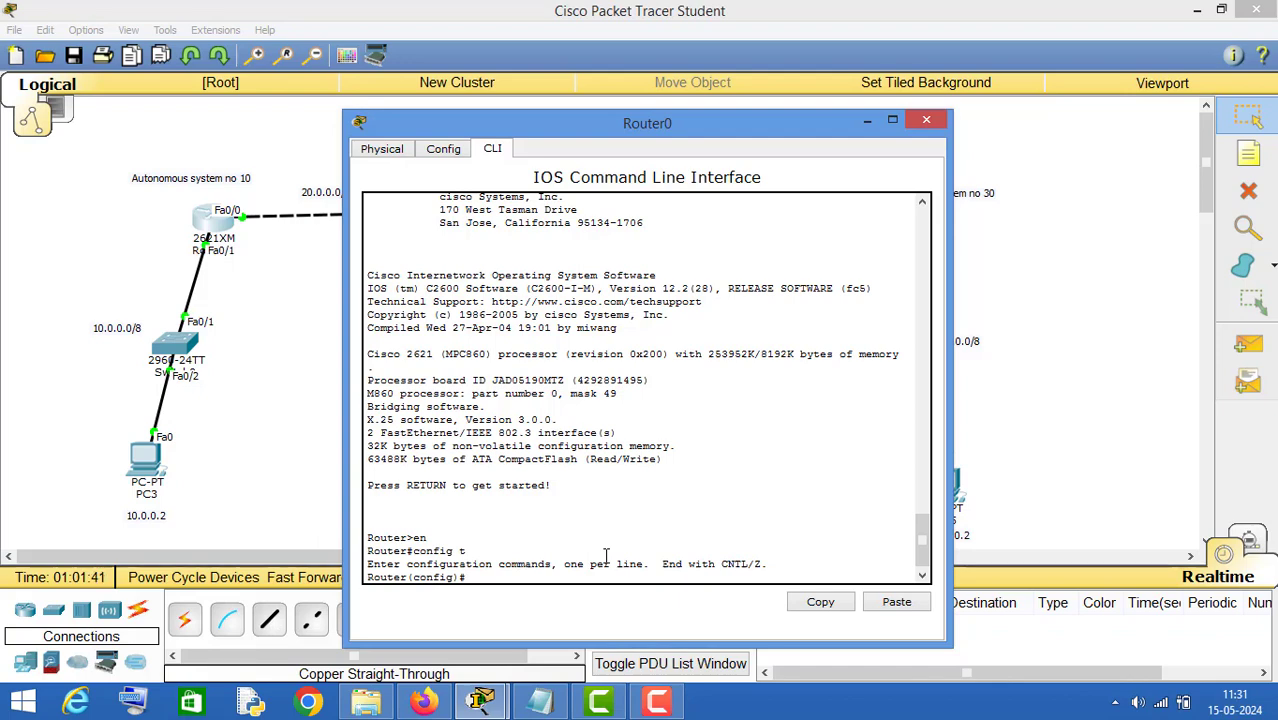
- Check the accepted argument for router bgp, and start BGP on Router0 with autonomous system number 10
text(router)
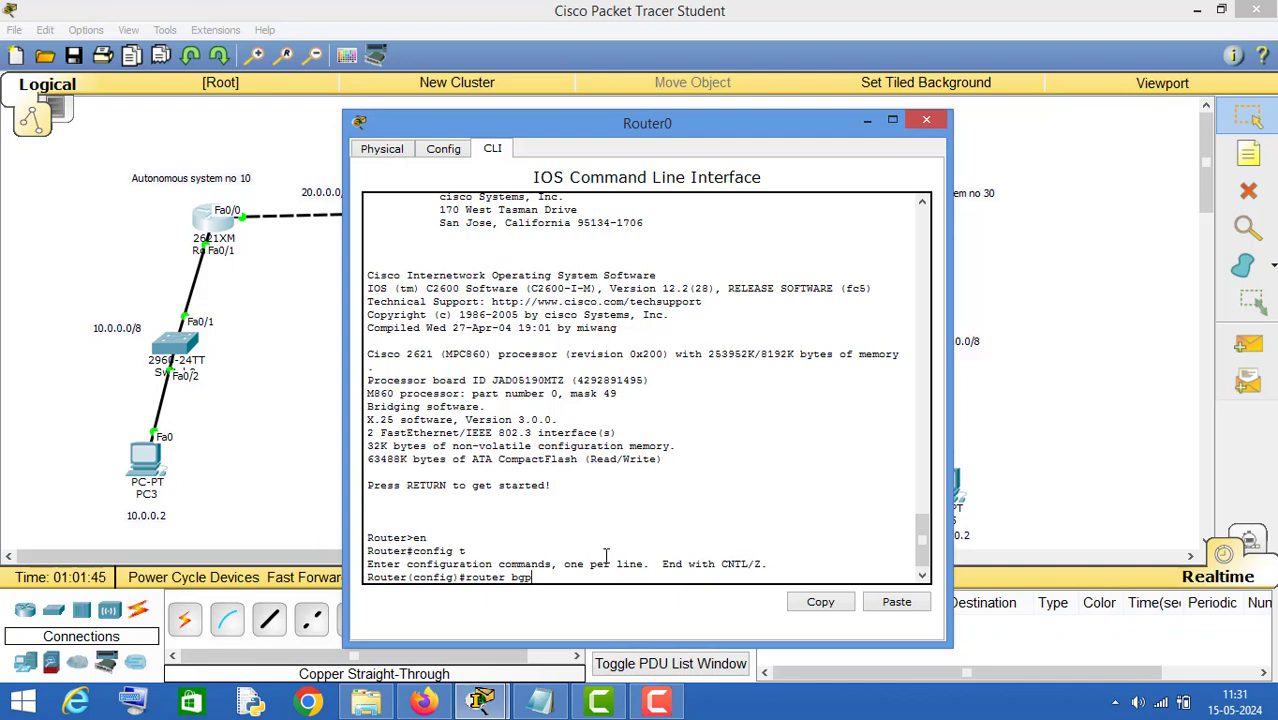
text( bgp ?)
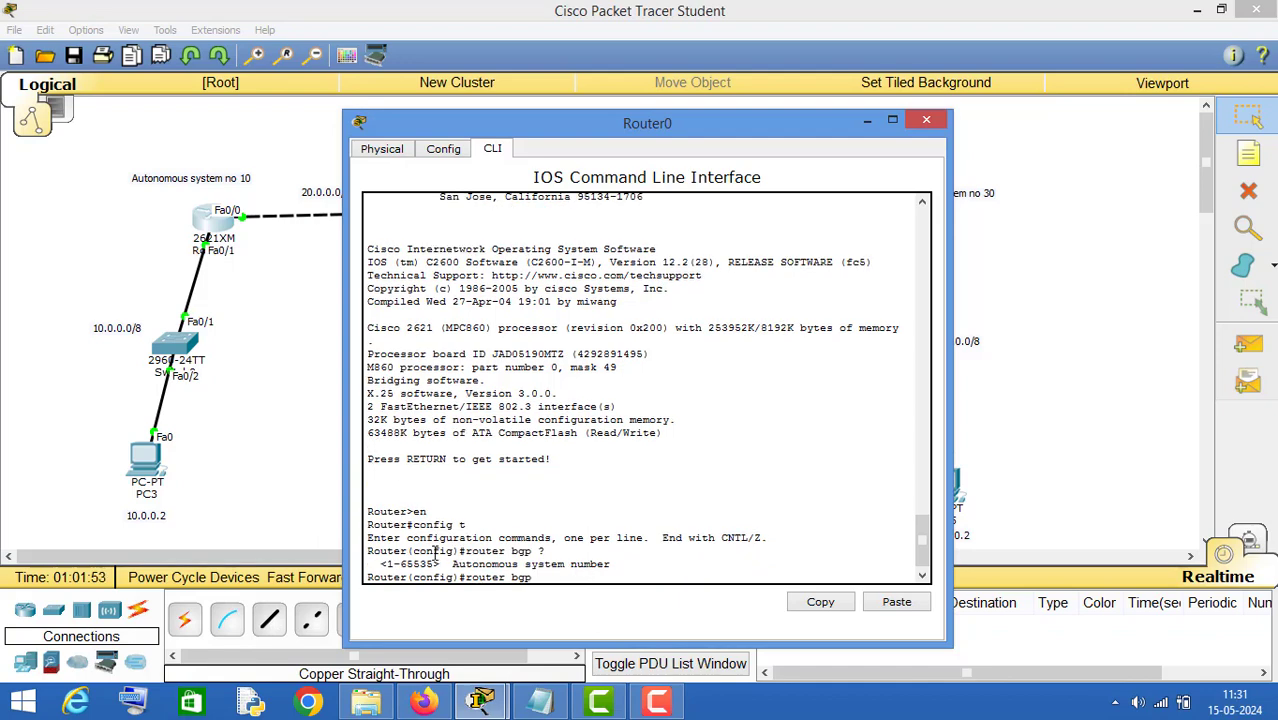
drag(380, 565, 627, 568)
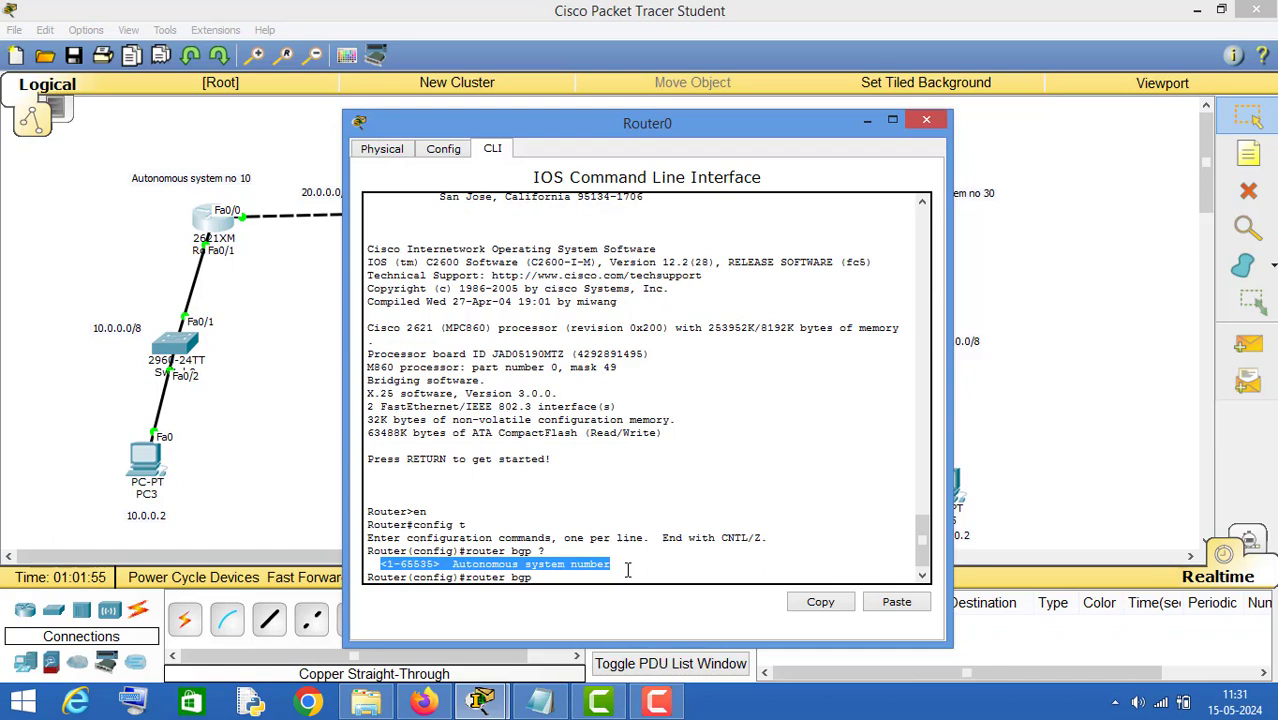
click(546, 572)
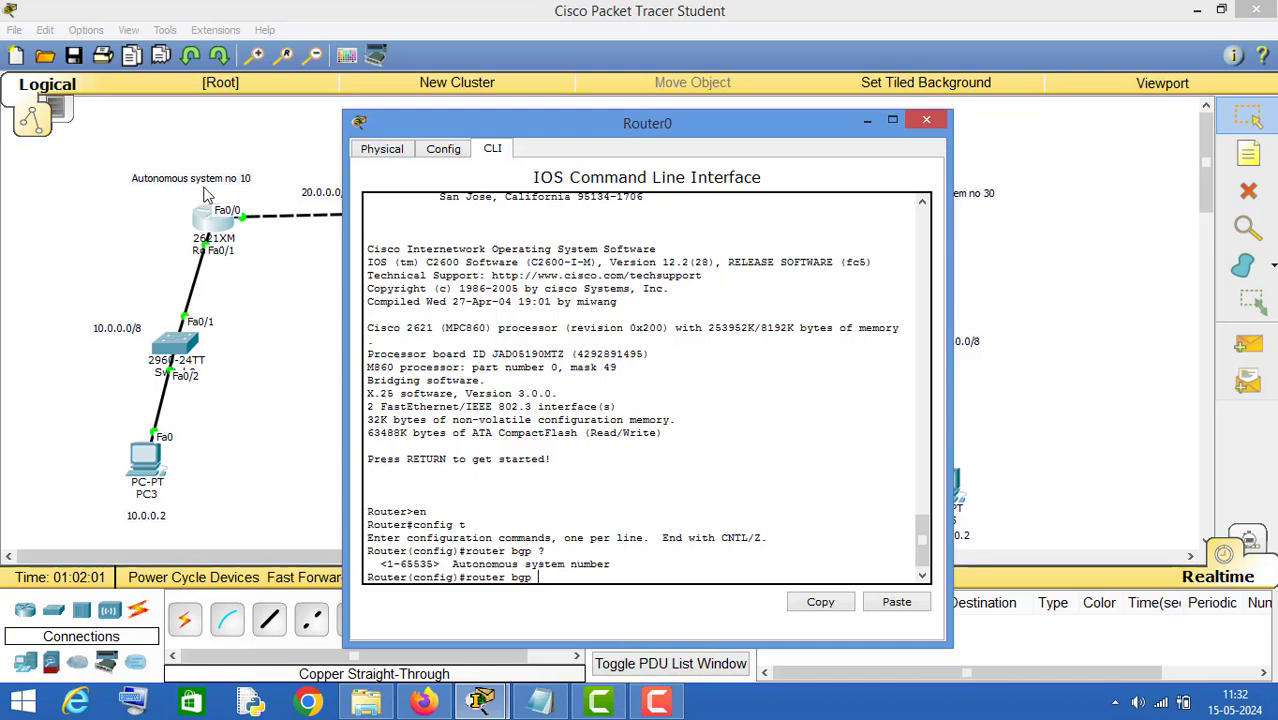
text(10)
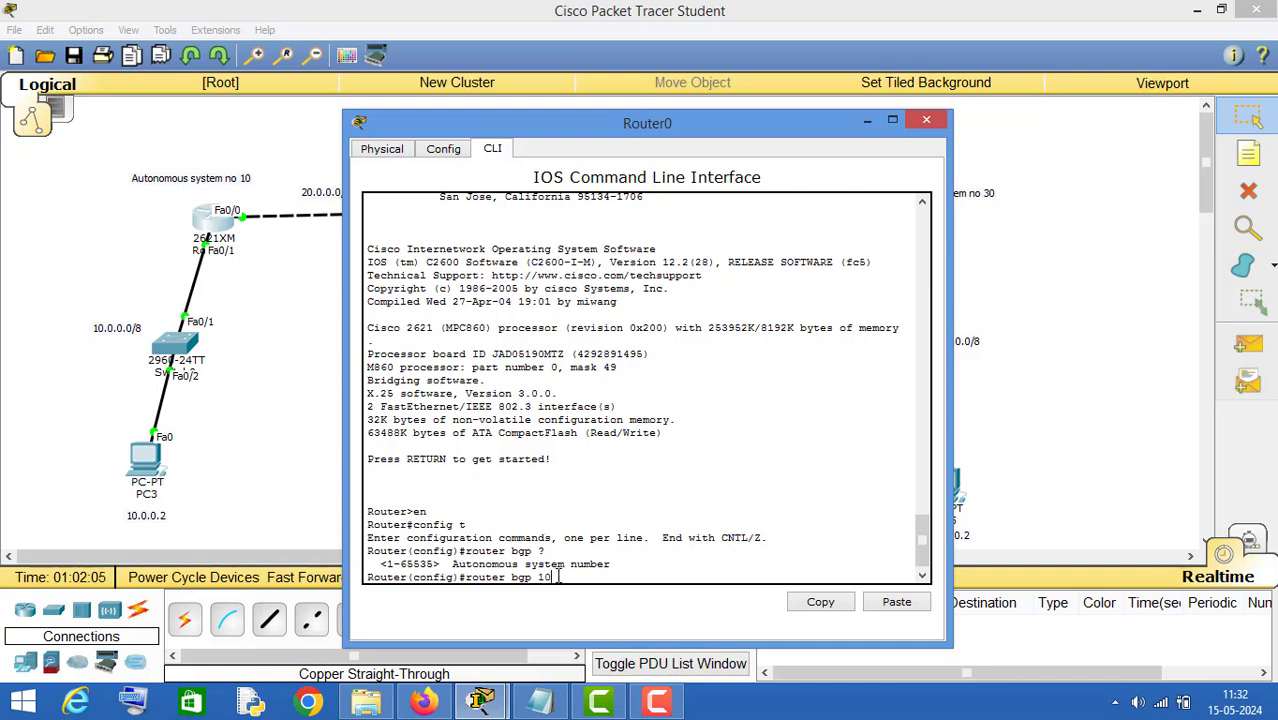
key(Return)
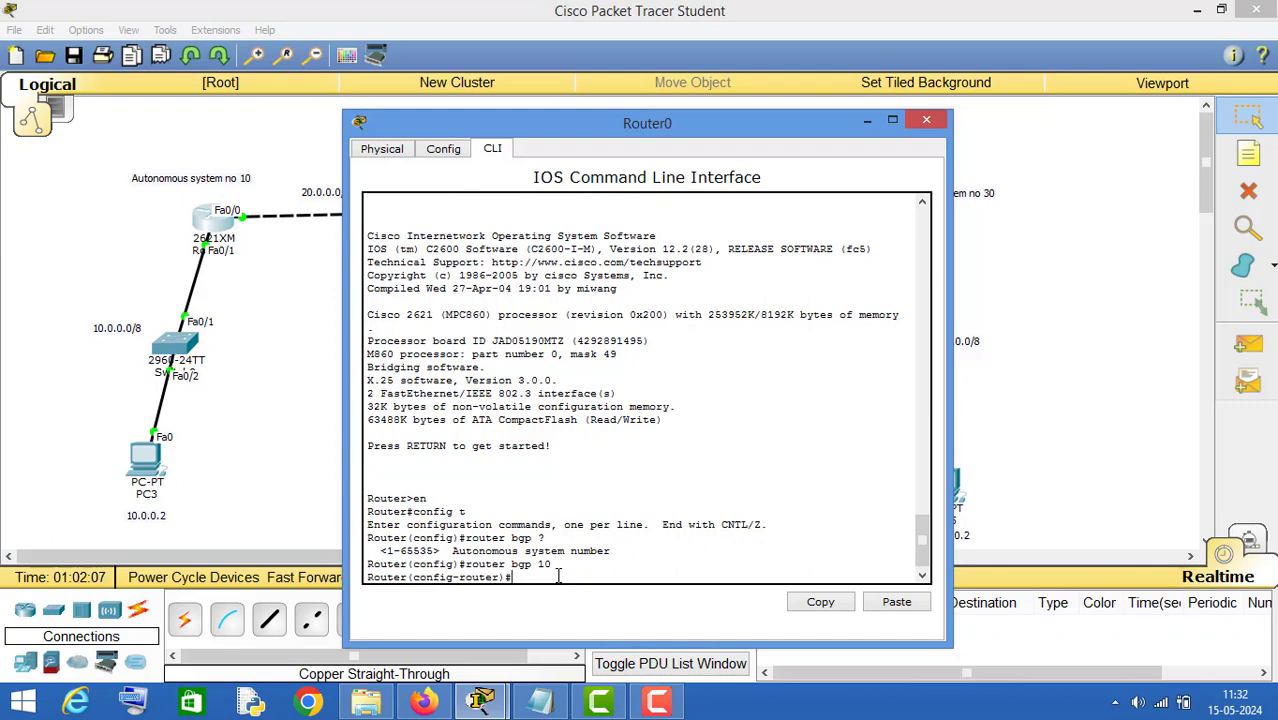
- Advertise network 10.0.0.0 with mask 255.0.0.0 in Router0's BGP configuration
drag(535, 131, 767, 136)
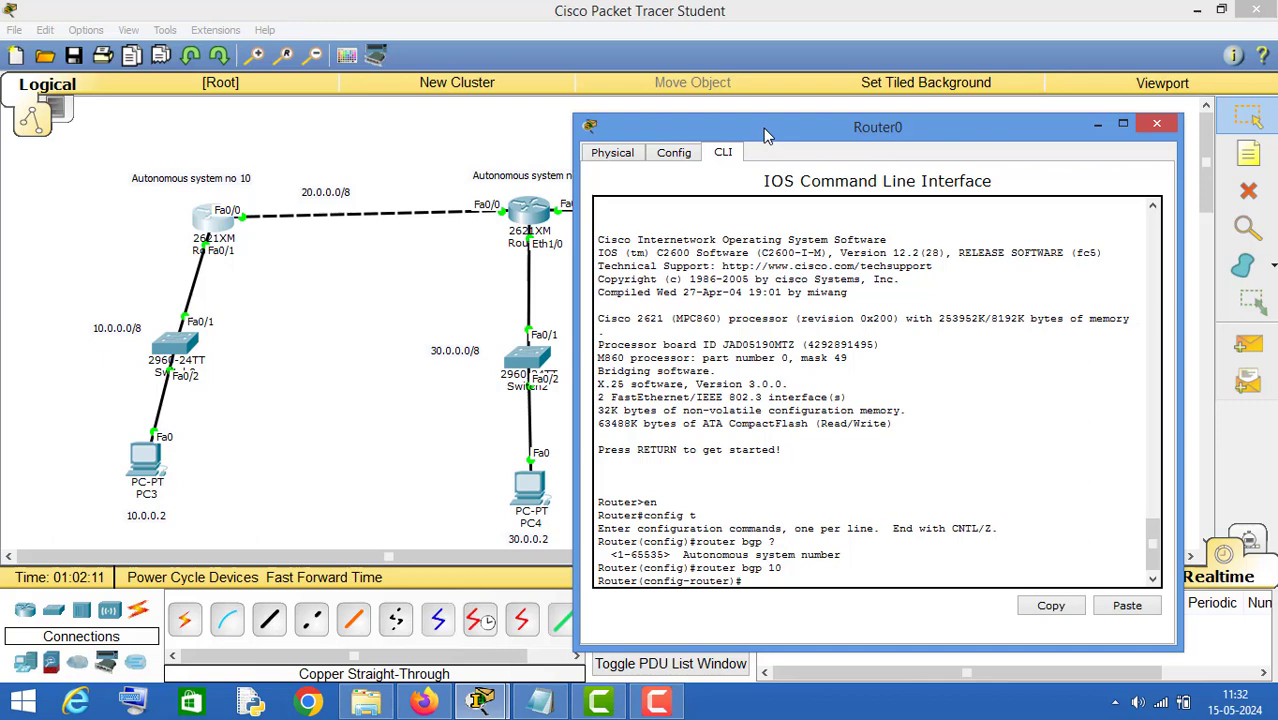
text(network 1)
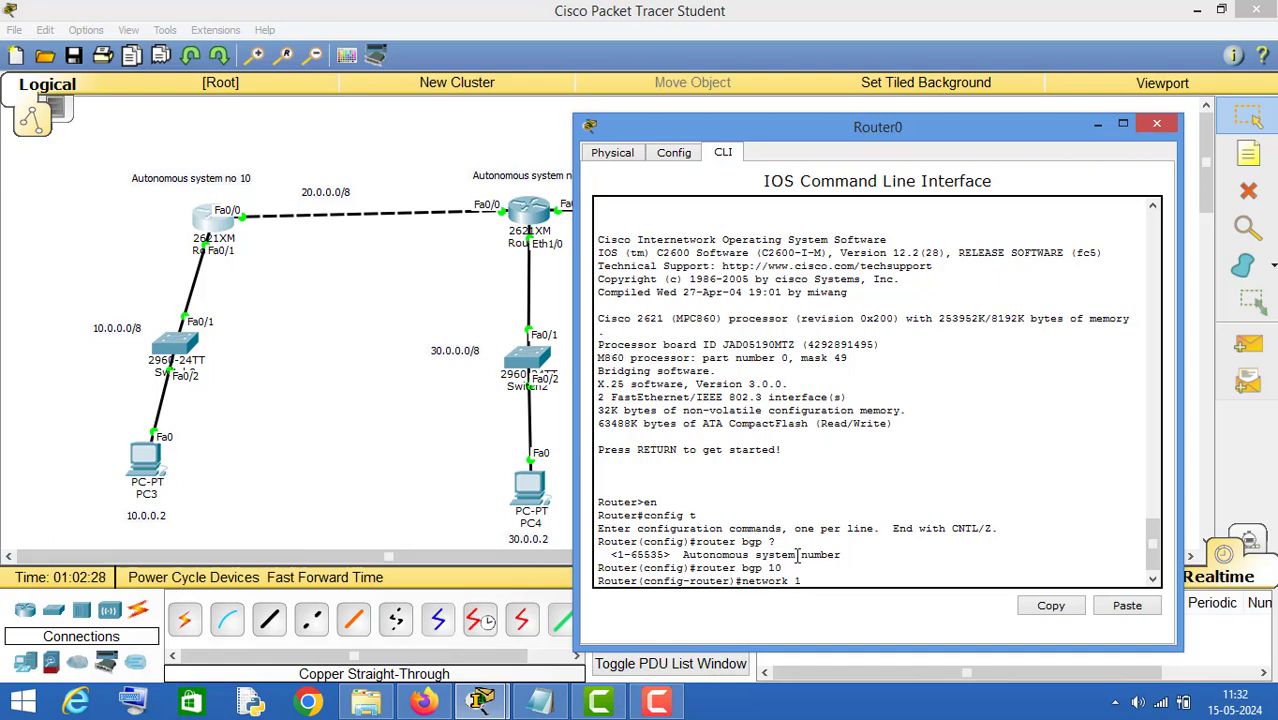
text(0.0.0.0 mask )
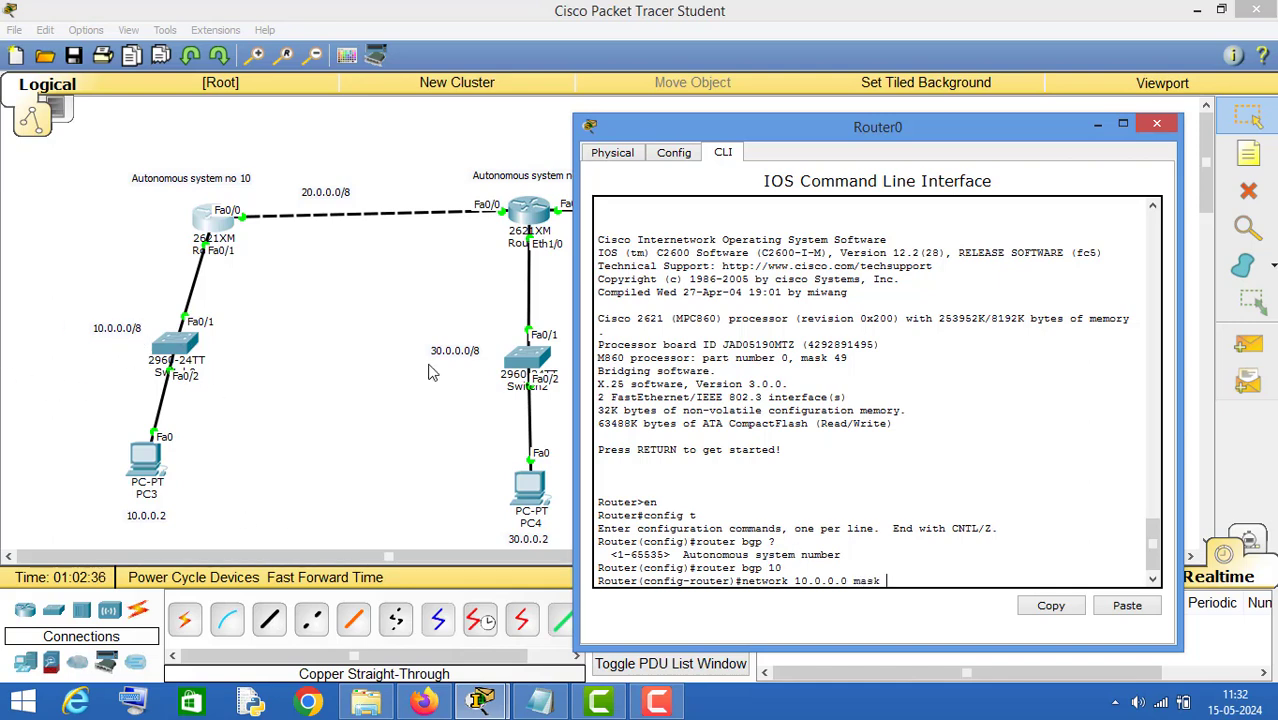
text(255.0.0.0)
key(Return)
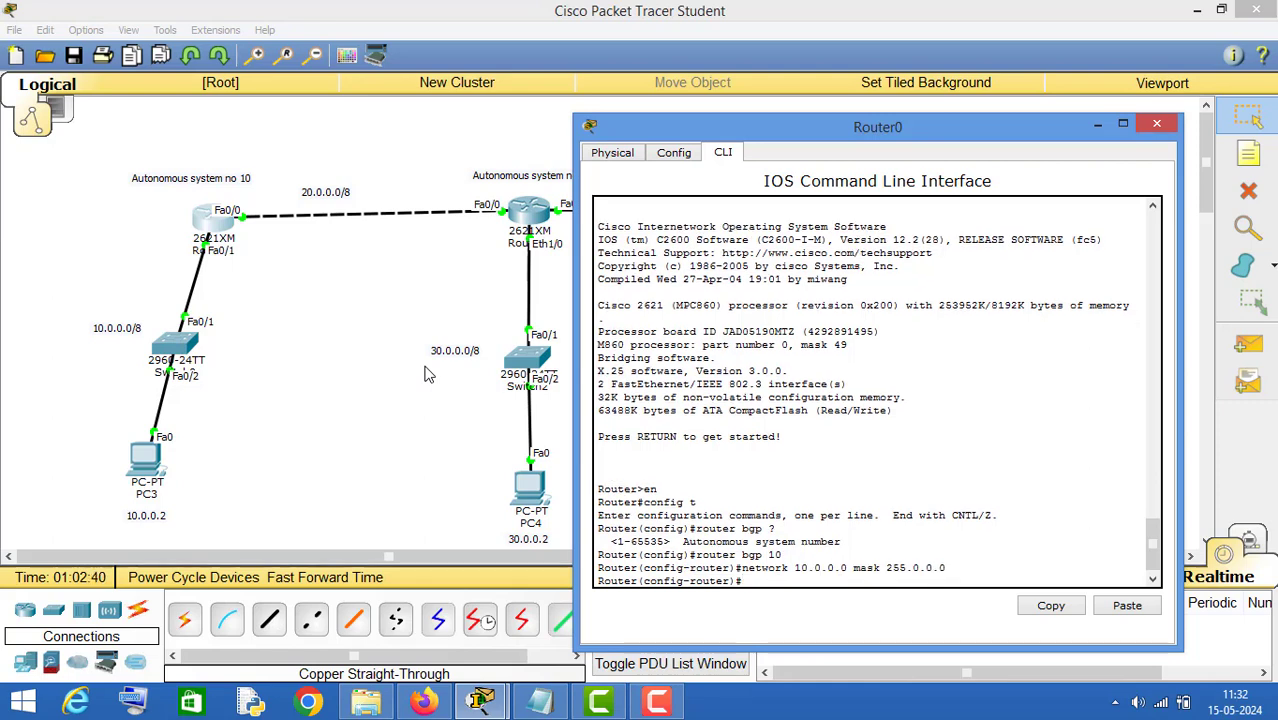
- Advertise network 20.0.0.0 with mask 255.0.0.0 in Router0's BGP configuration by reusing the previous network command
key(Up)
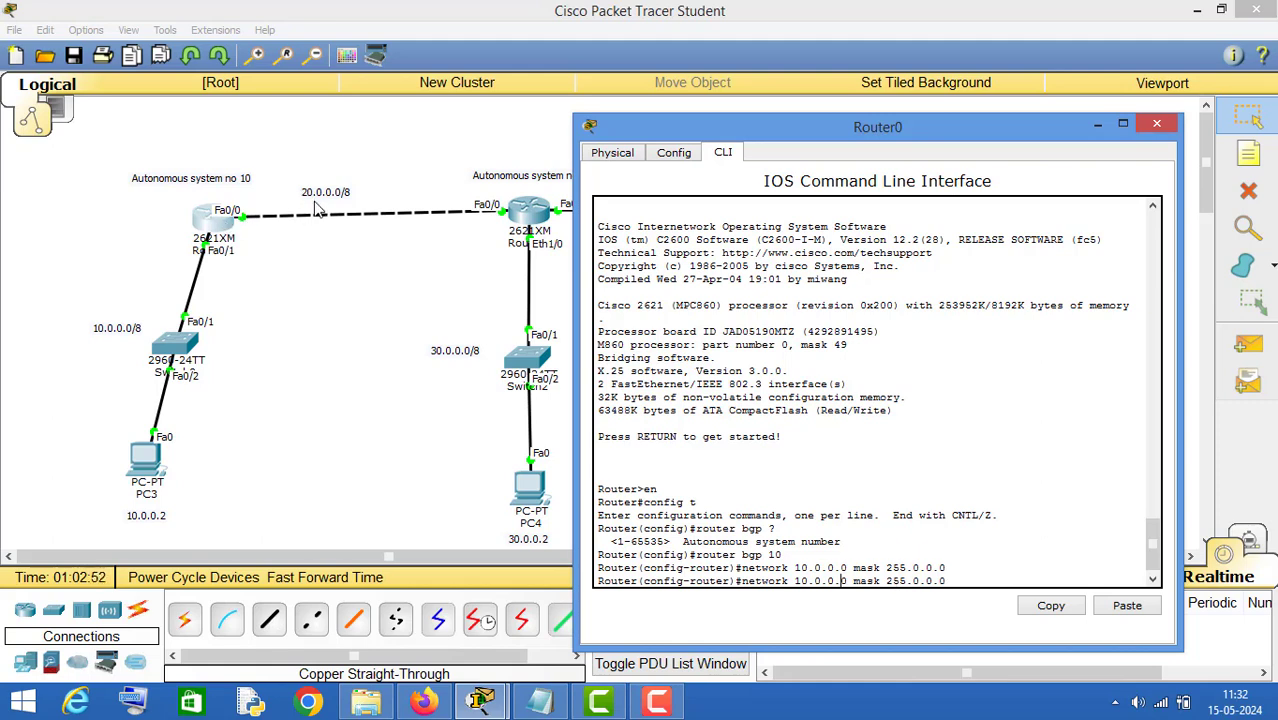
key(BackSpace)
text(2)
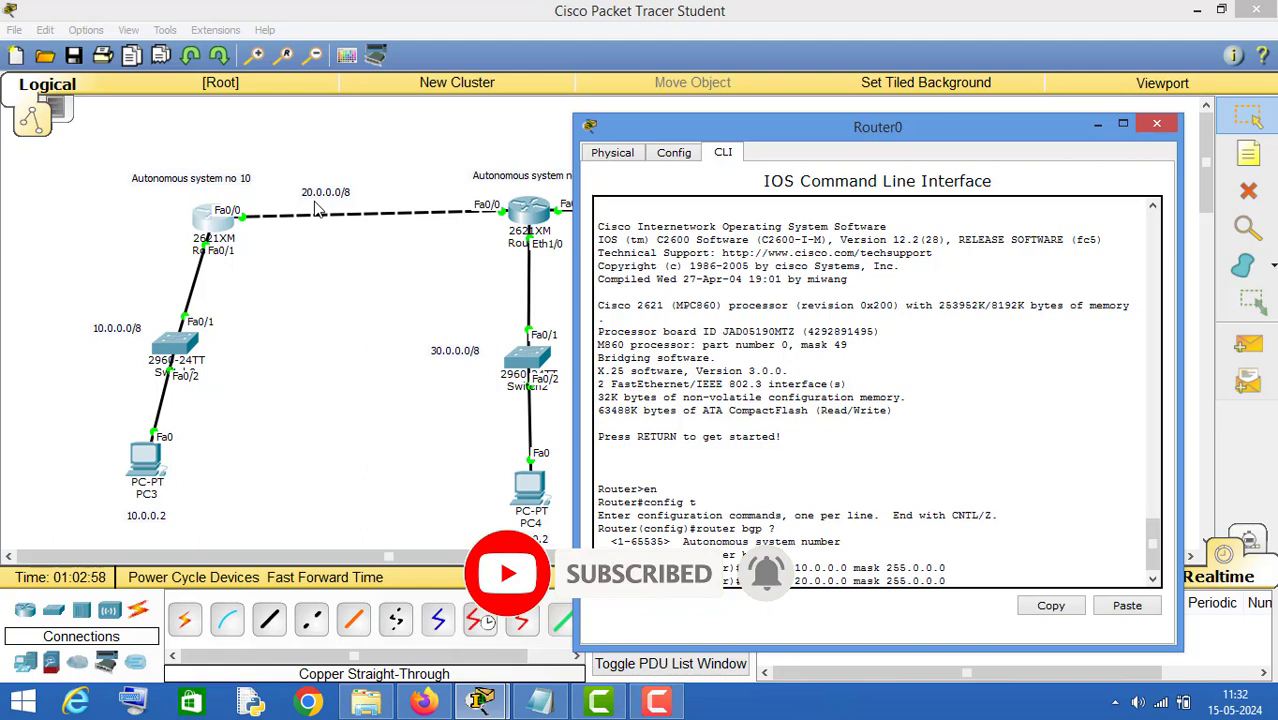
key(Return)
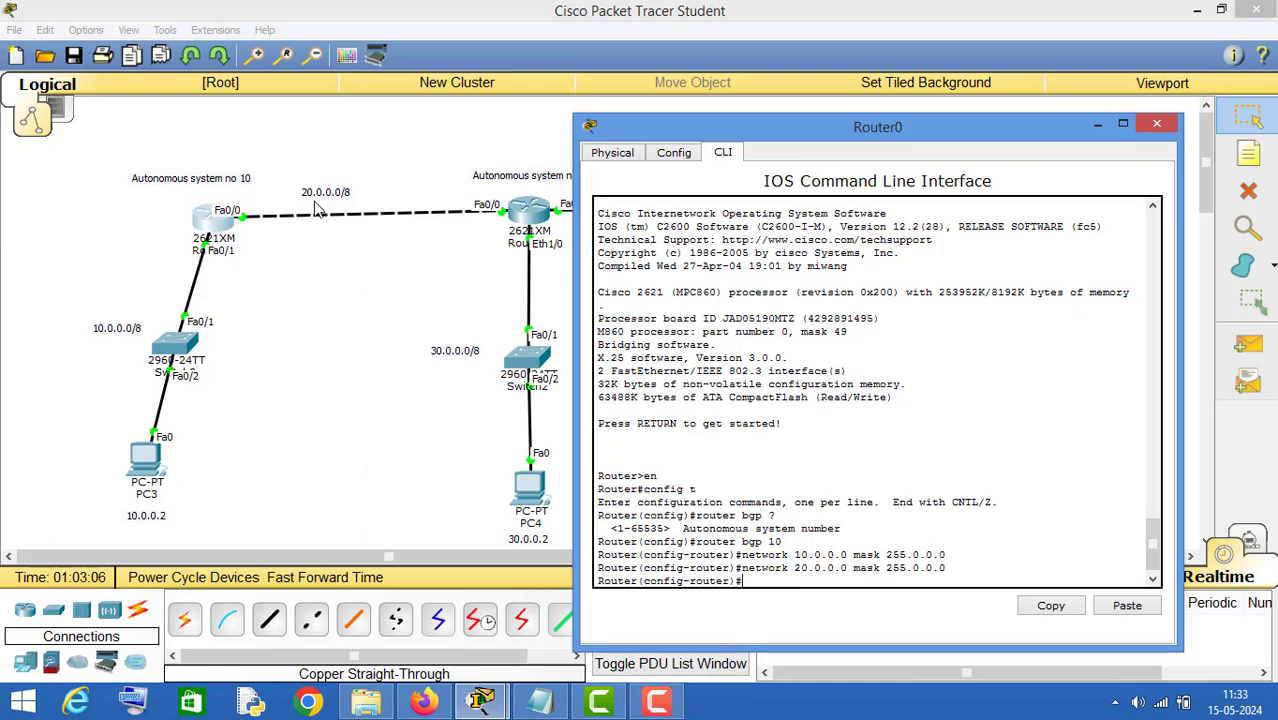
- Define 20.0.0.2 as Router0's BGP neighbor with remote-as 20, and close the Router0 window
text(neighbor)
drag(790, 140, 875, 150)
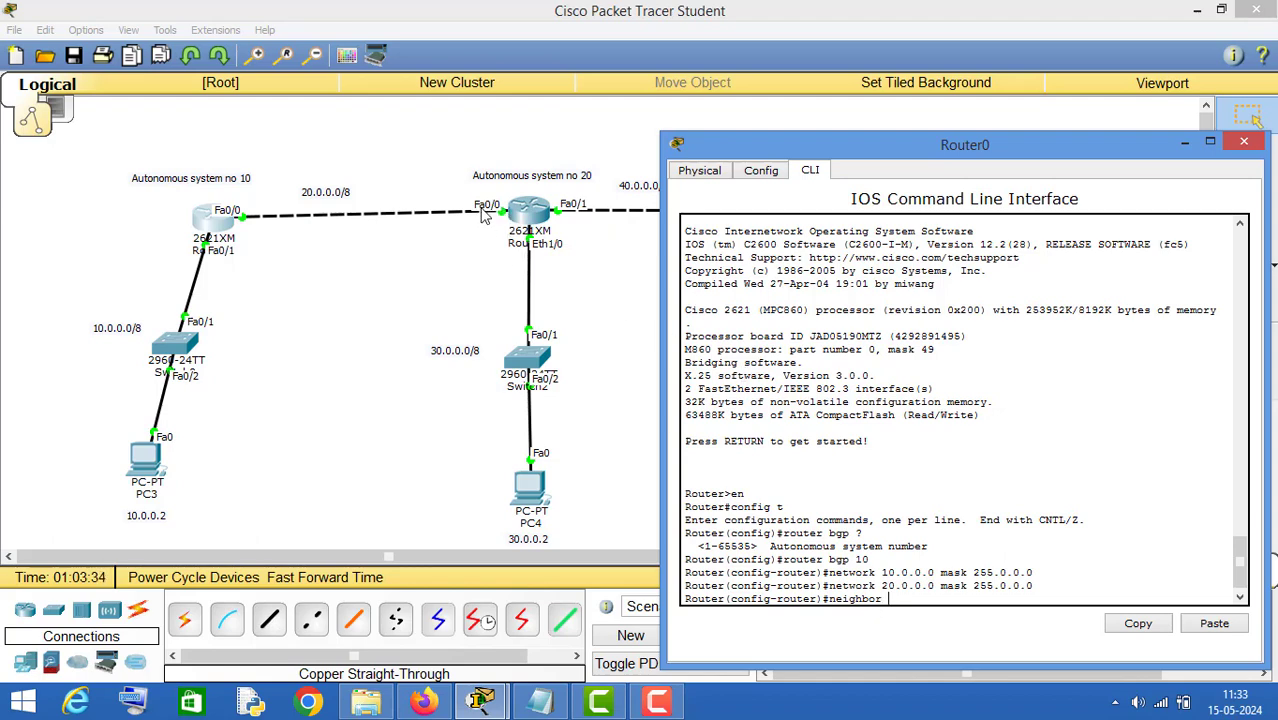
text(20.0.0.2 )
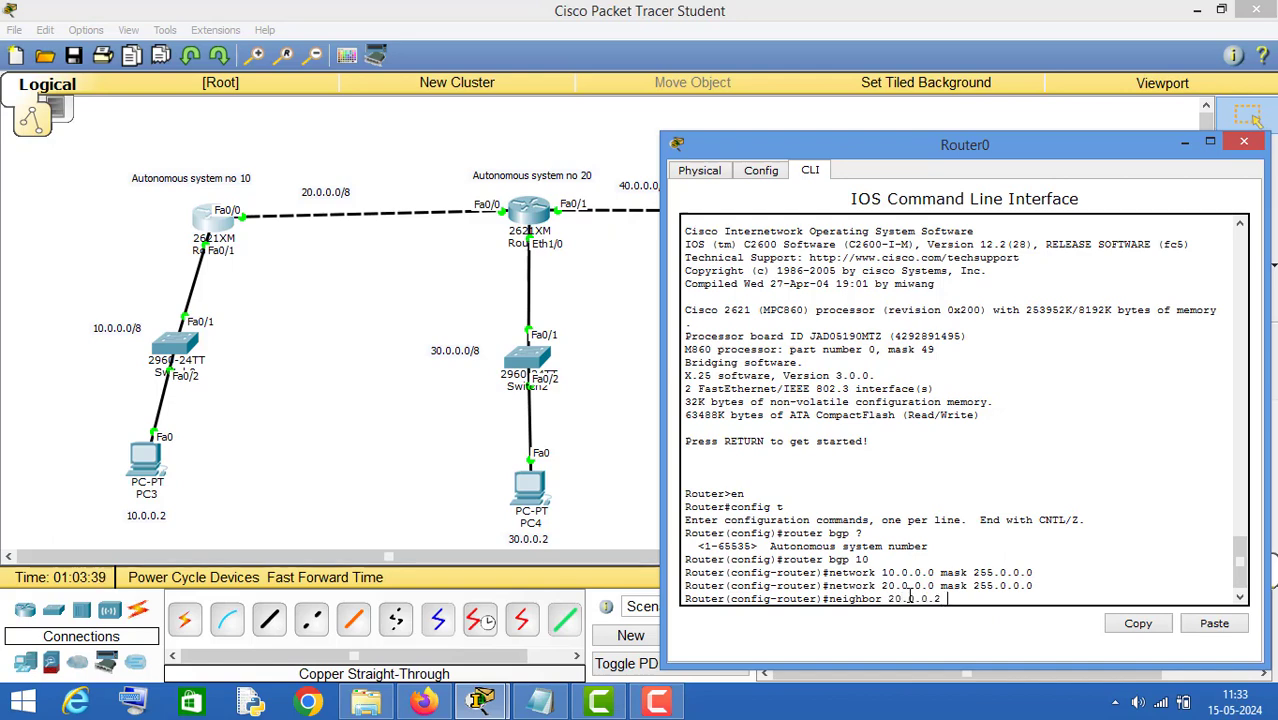
text(remos)
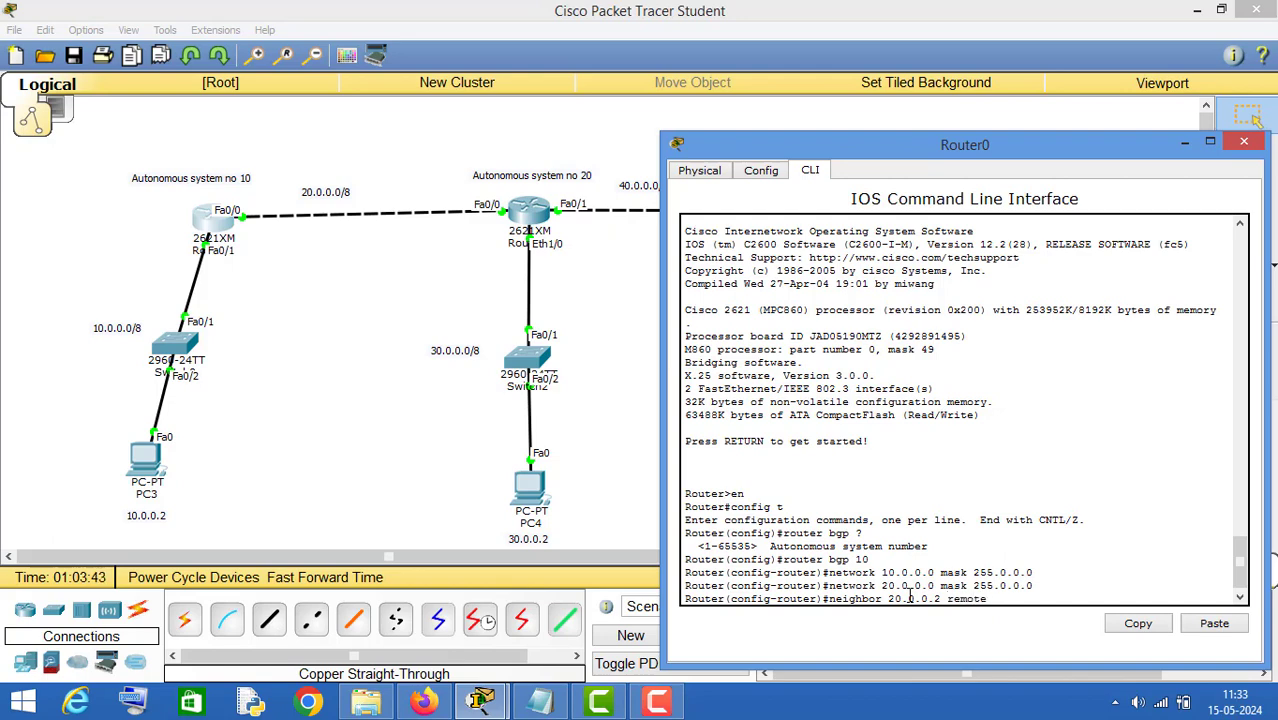
text(-as)
drag(846, 150, 882, 145)
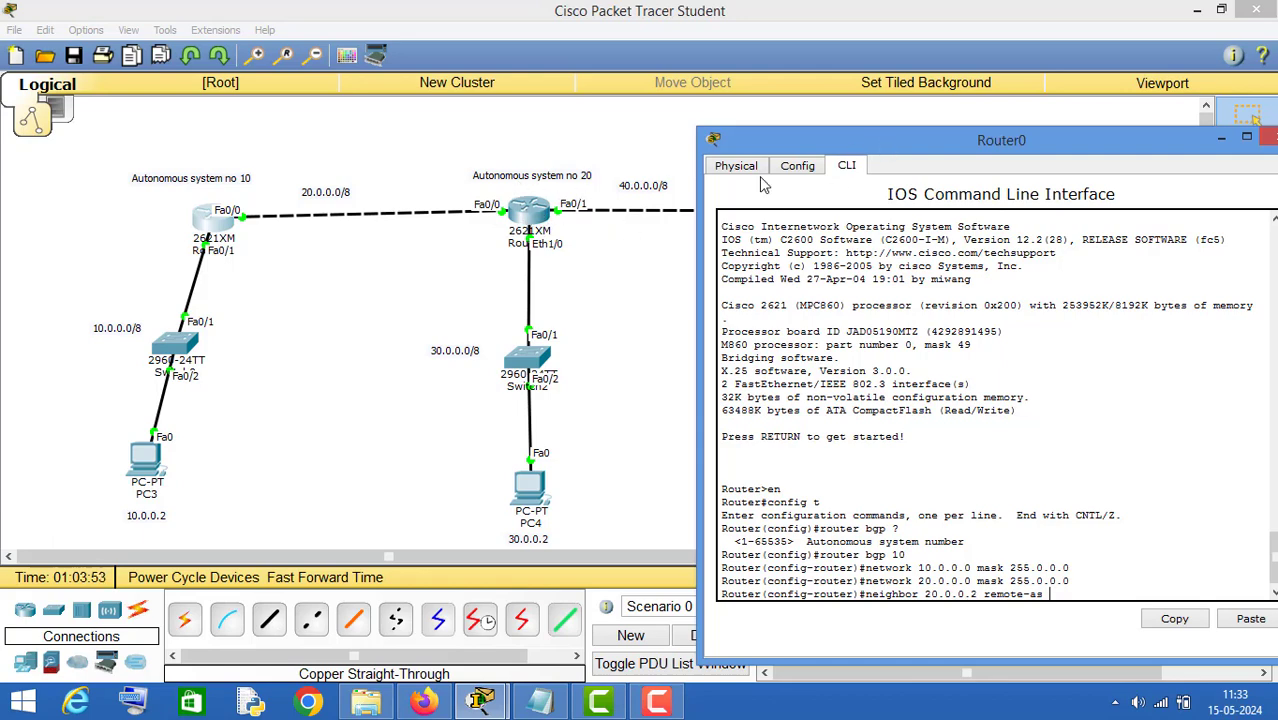
drag(877, 155, 785, 132)
text(20)
key(Return)
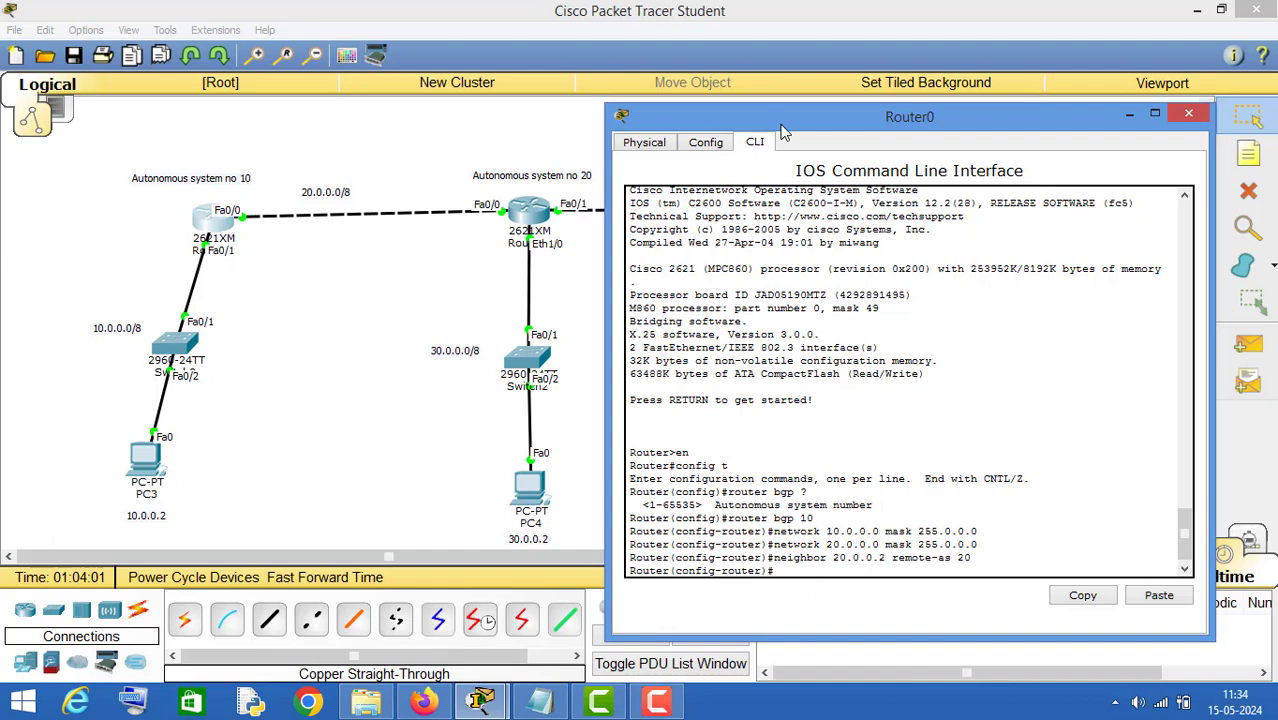
click(1188, 114)
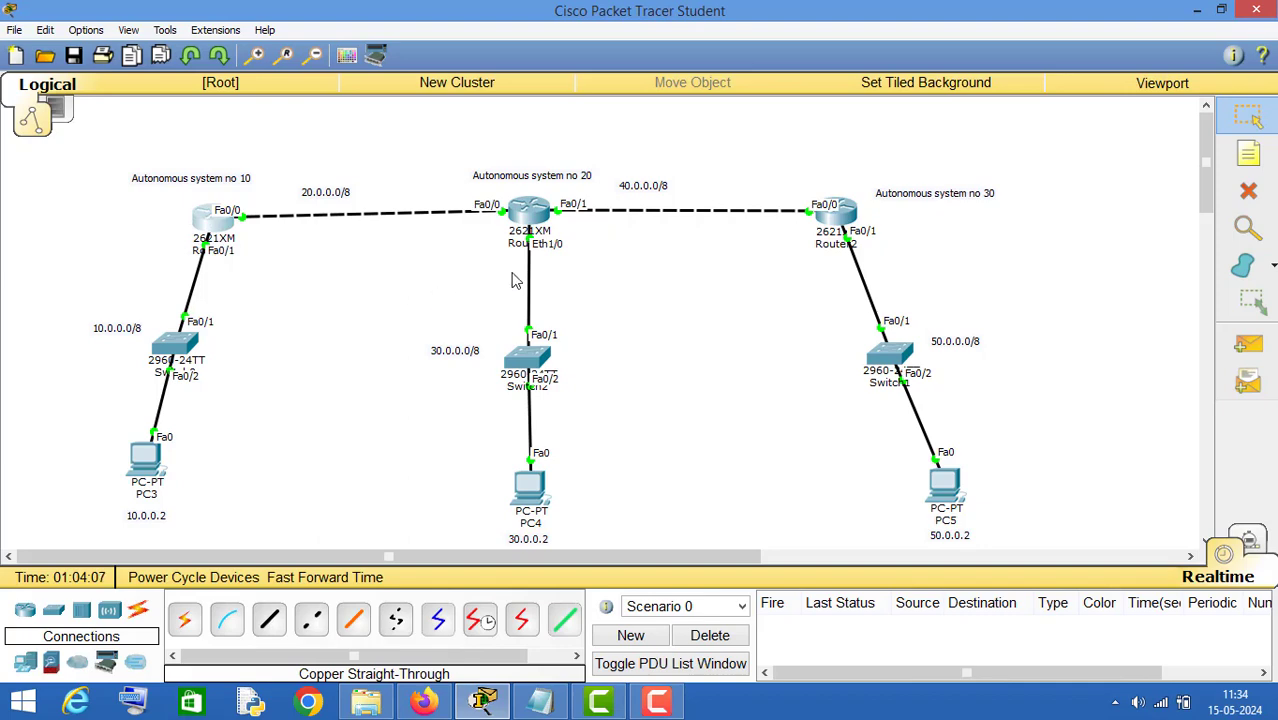
- Open Router1's command line and enter global configuration mode with en and config t
click(529, 213)
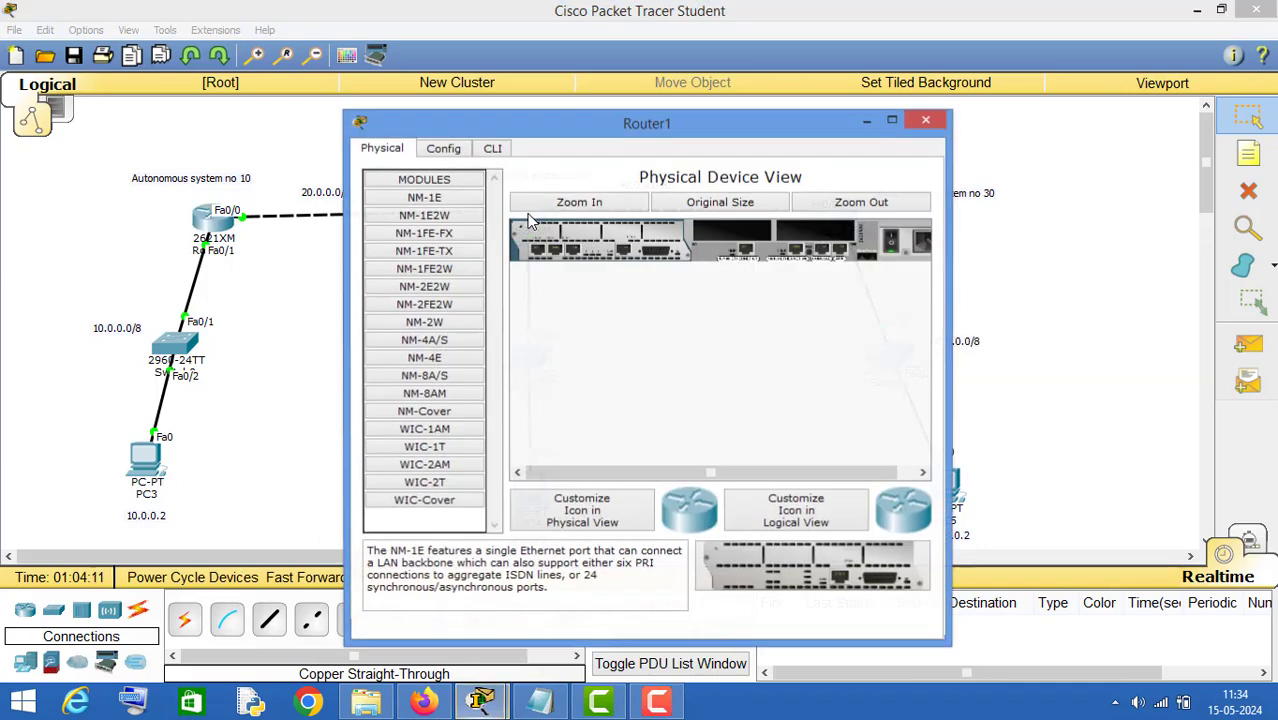
click(492, 150)
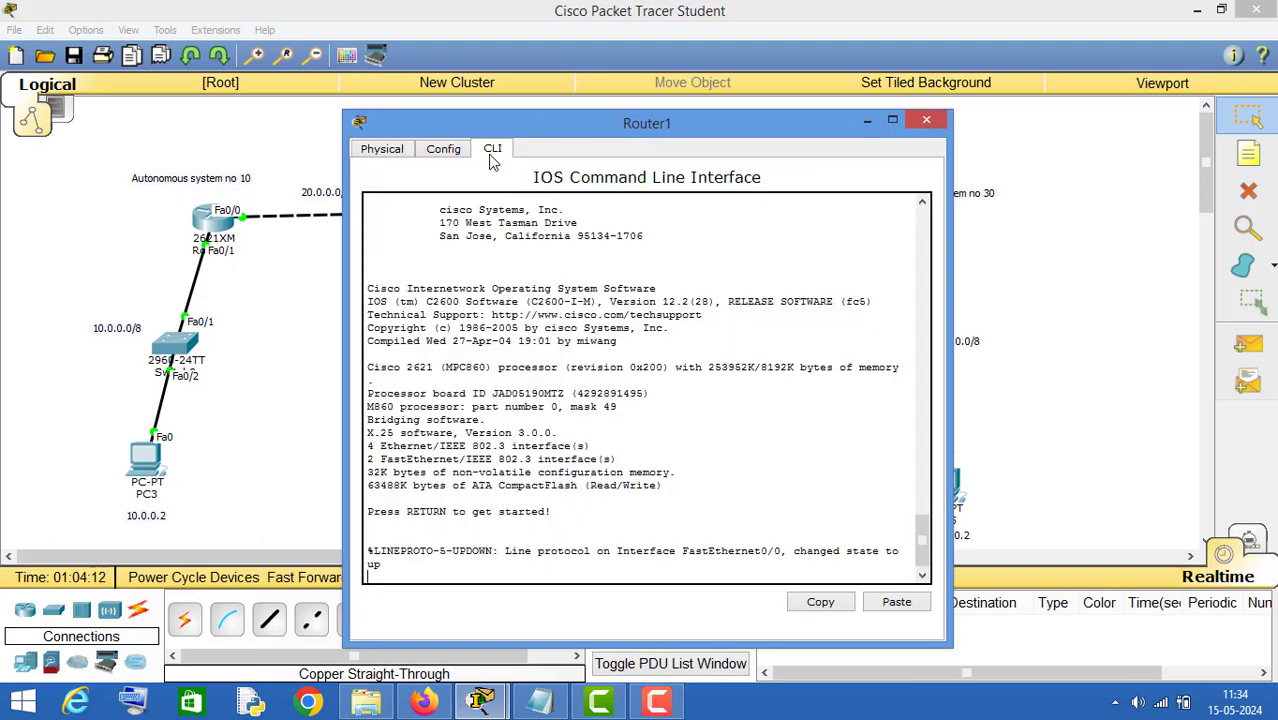
key(Return)
text(en)
key(Return)
text(conf)
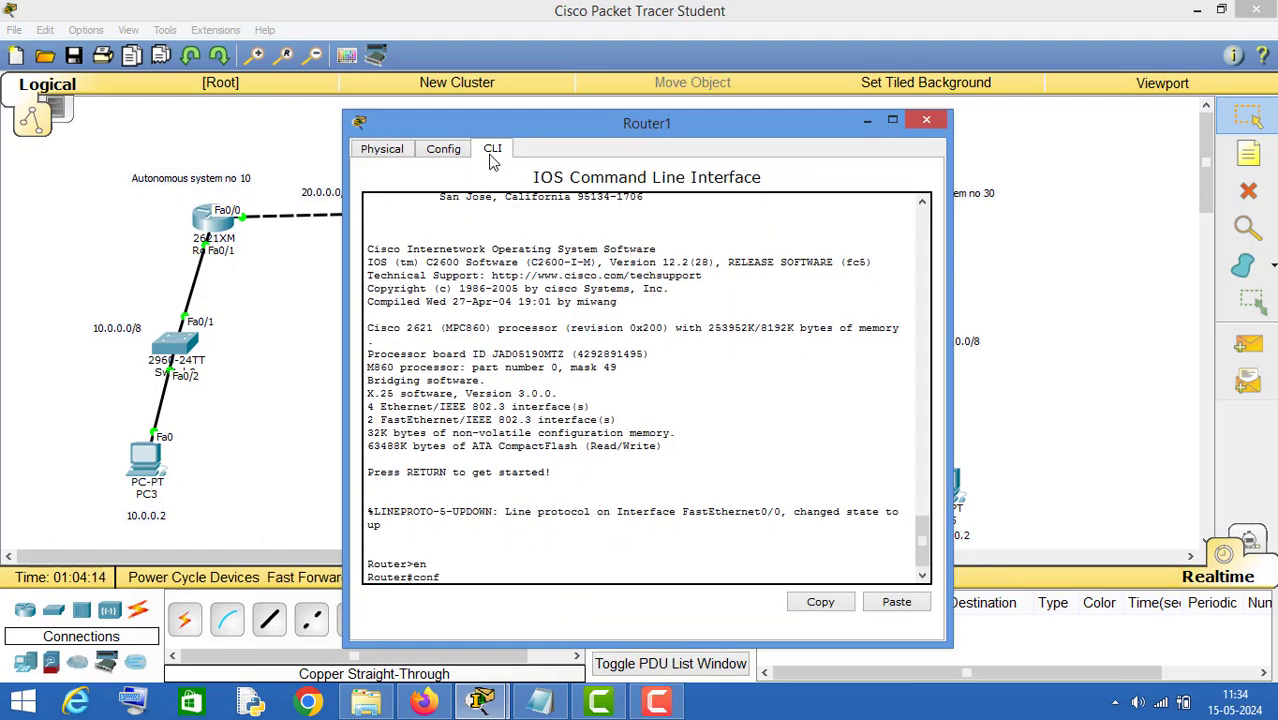
text(ig t)
key(Return)
- Finish entering Router1's global configuration mode with config t and start its BGP process with router bgp 20
key(BackSpace)
drag(540, 123, 844, 110)
text(route)
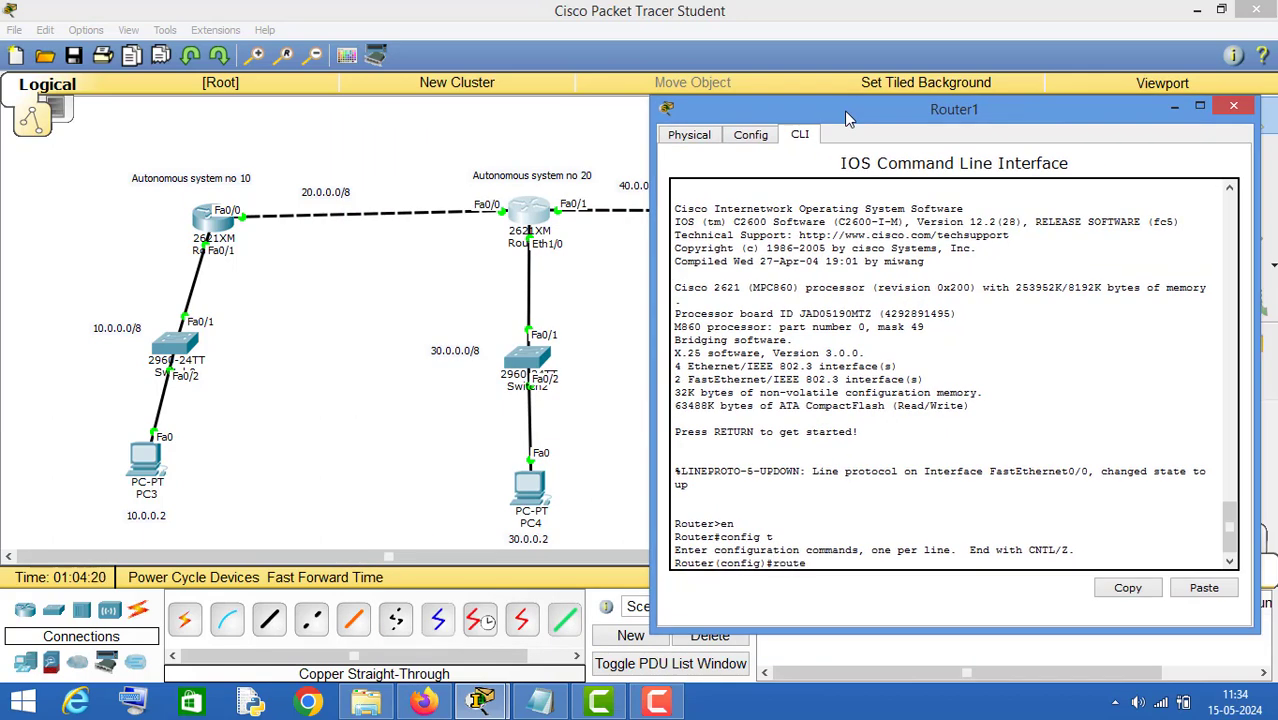
text(r bgp 2)
text(0)
key(Return)
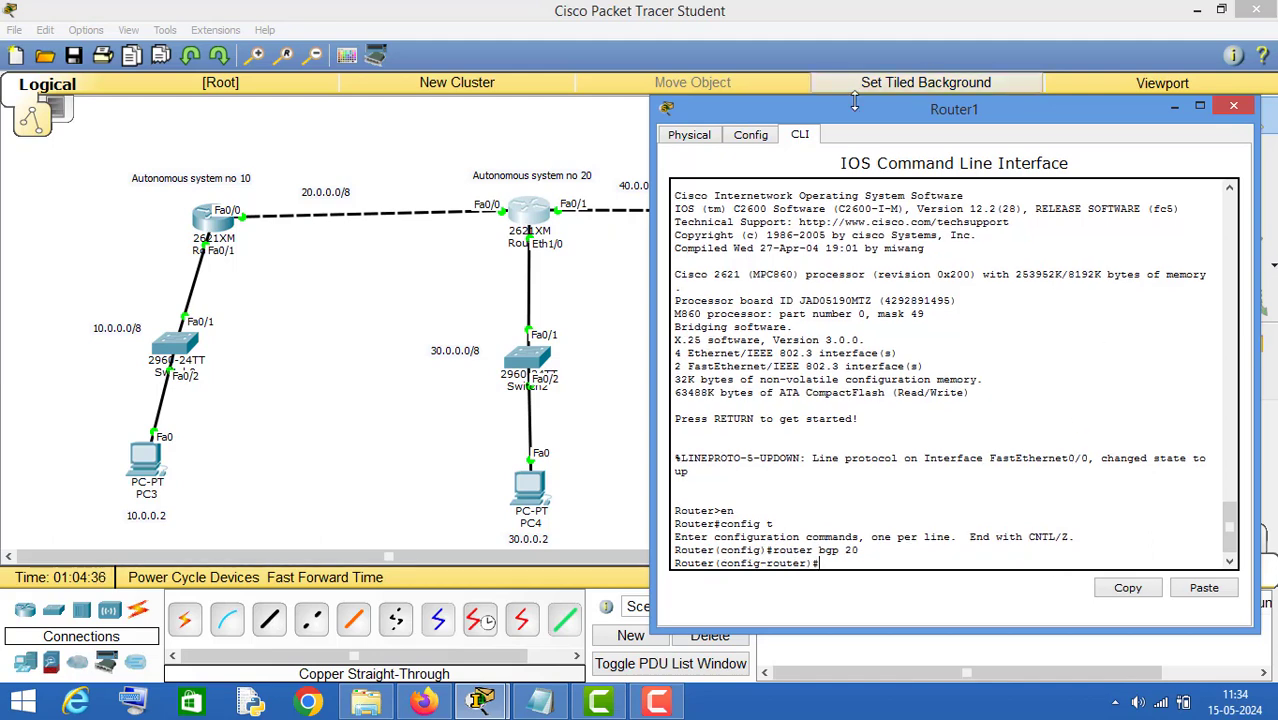
- Advertise network 20.0.0.0 with mask 255.0.0.0 in Router1's BGP configuration
drag(871, 111, 1046, 118)
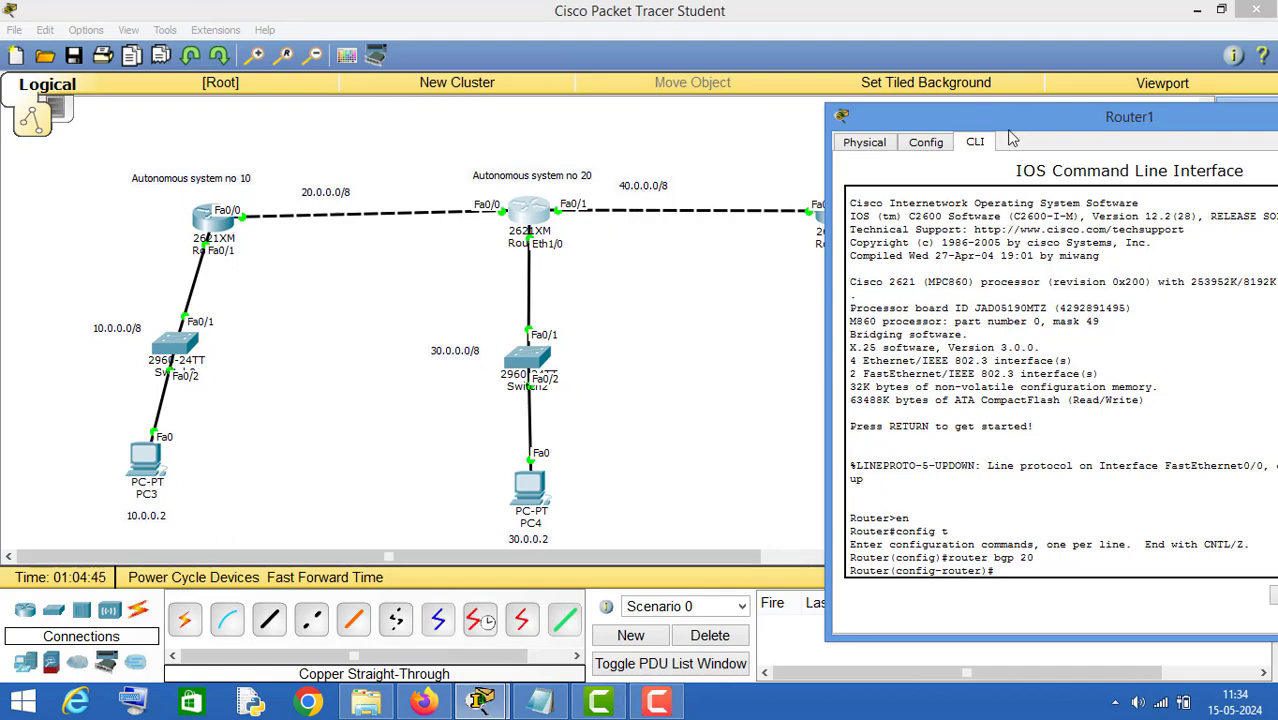
drag(1011, 128, 779, 122)
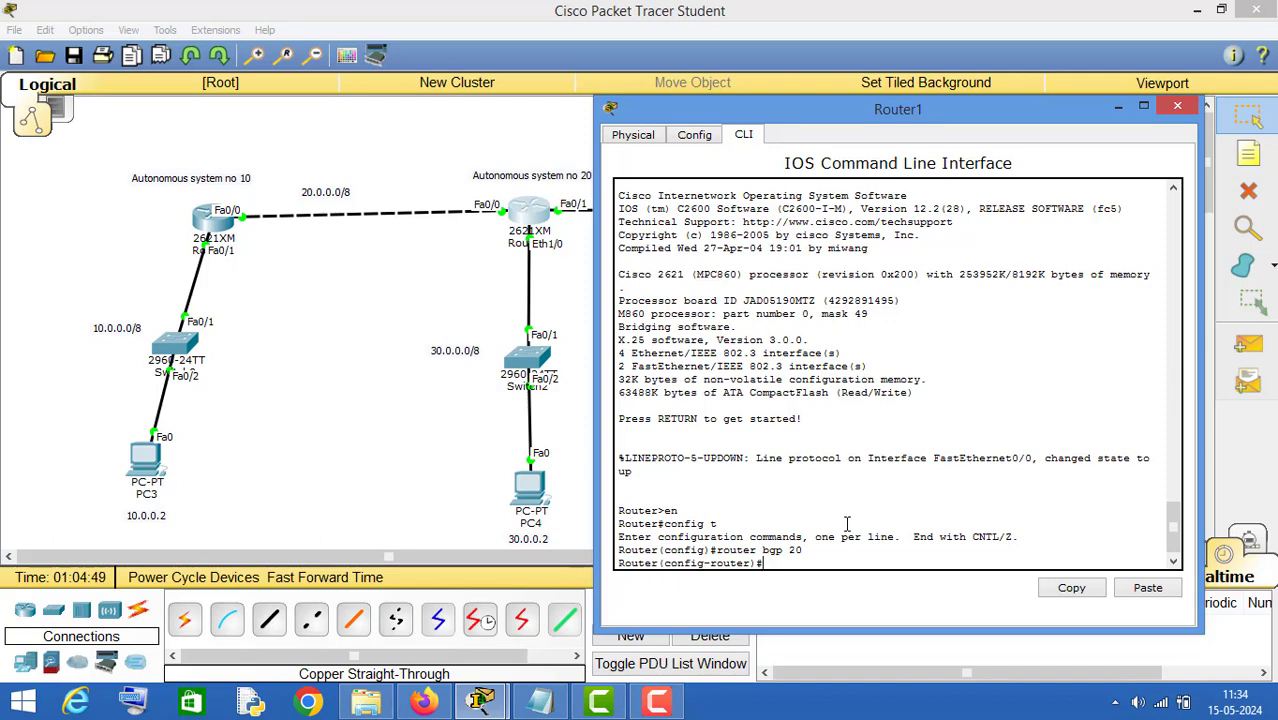
text(wo)
text(0.0.0.0)
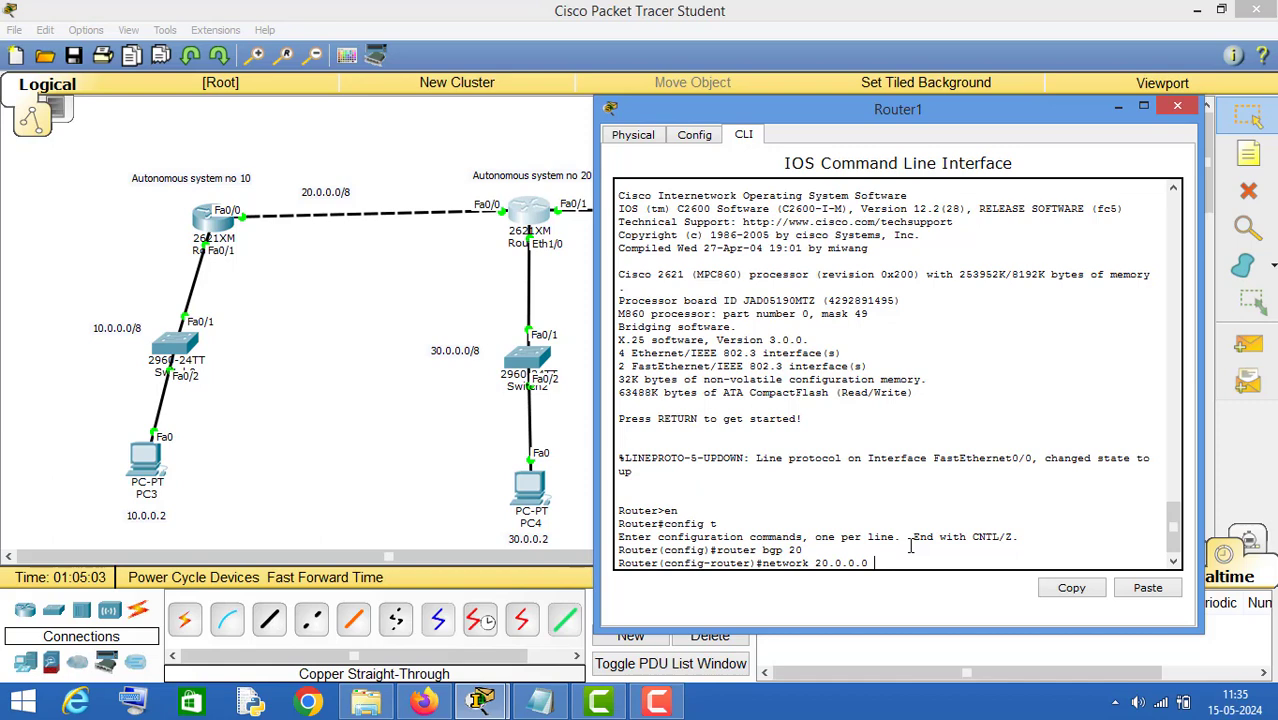
text( mask 255.0.0.0)
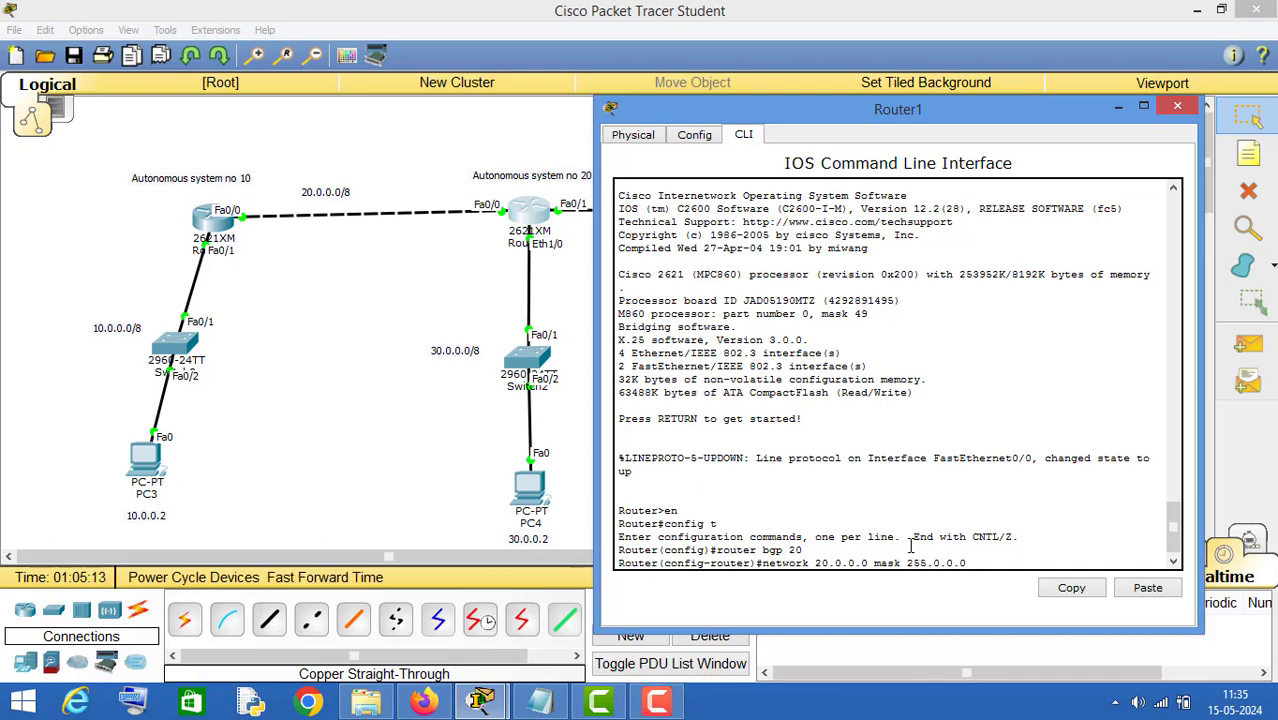
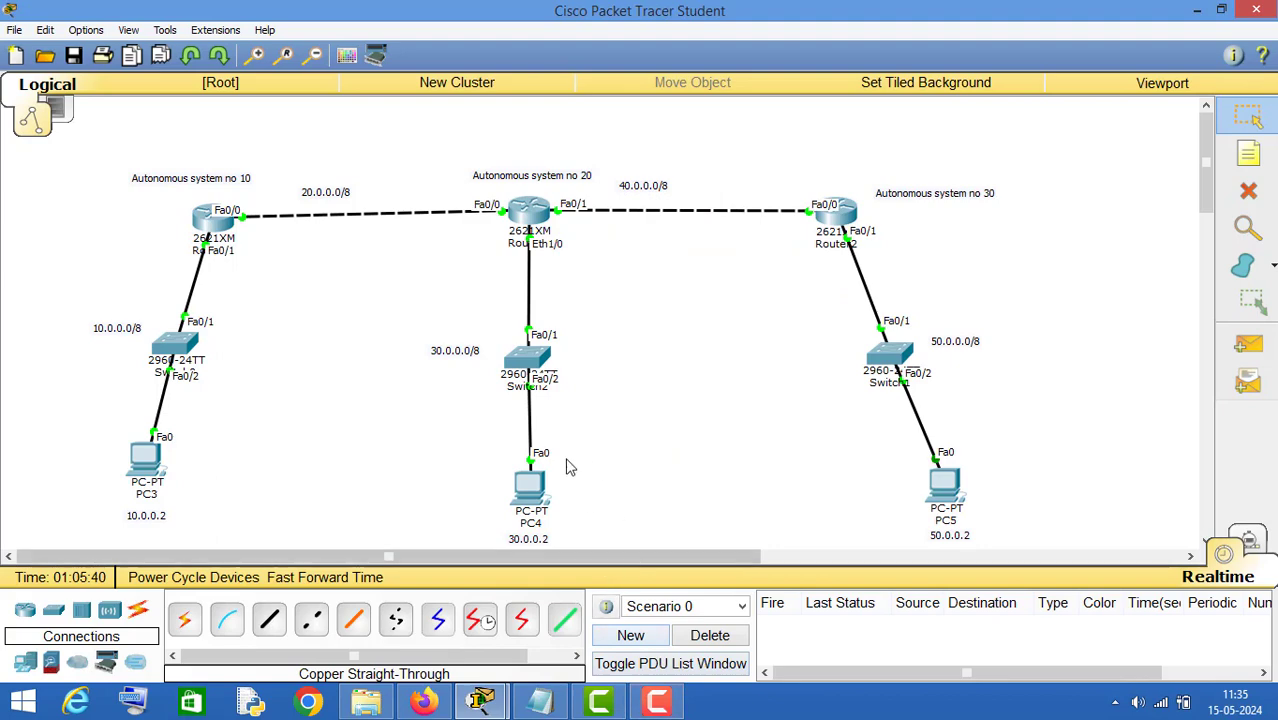
- Advertise network 40.0.0.0 with mask 255.0.0.0 in Router1's BGP configuration by editing the recalled network command
click(484, 699)
click(583, 610)
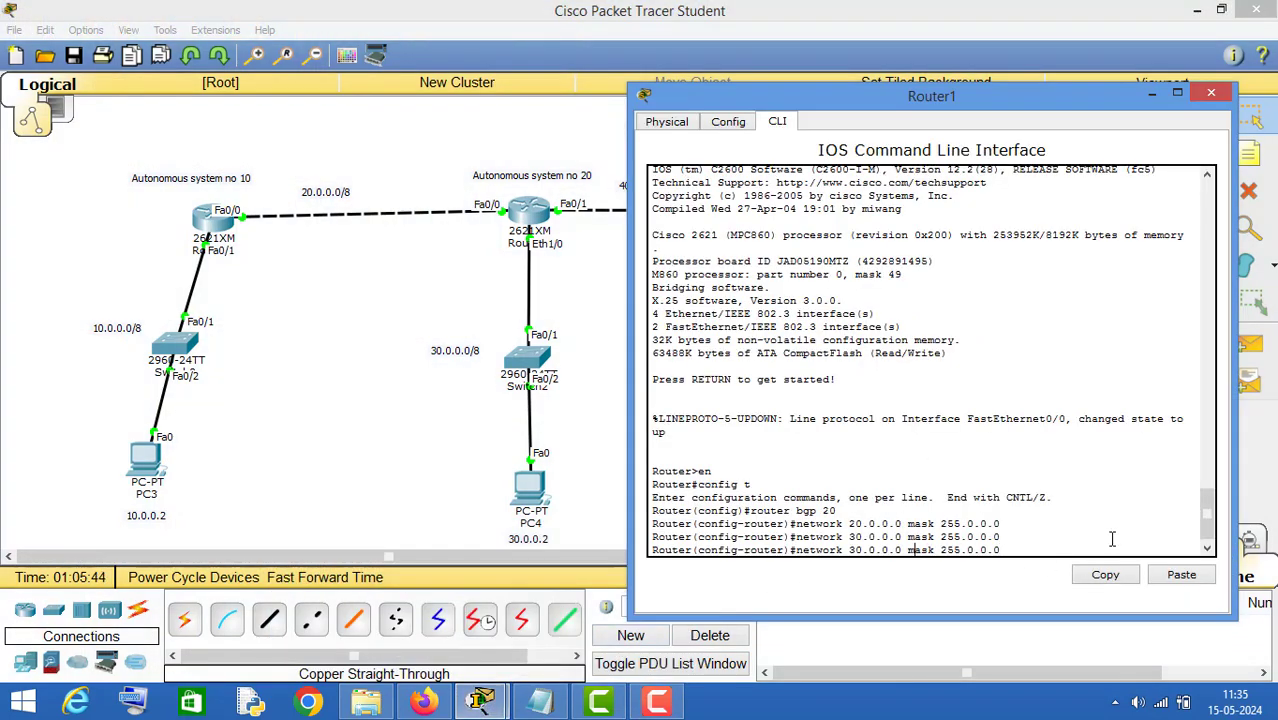
key(BackSpace)
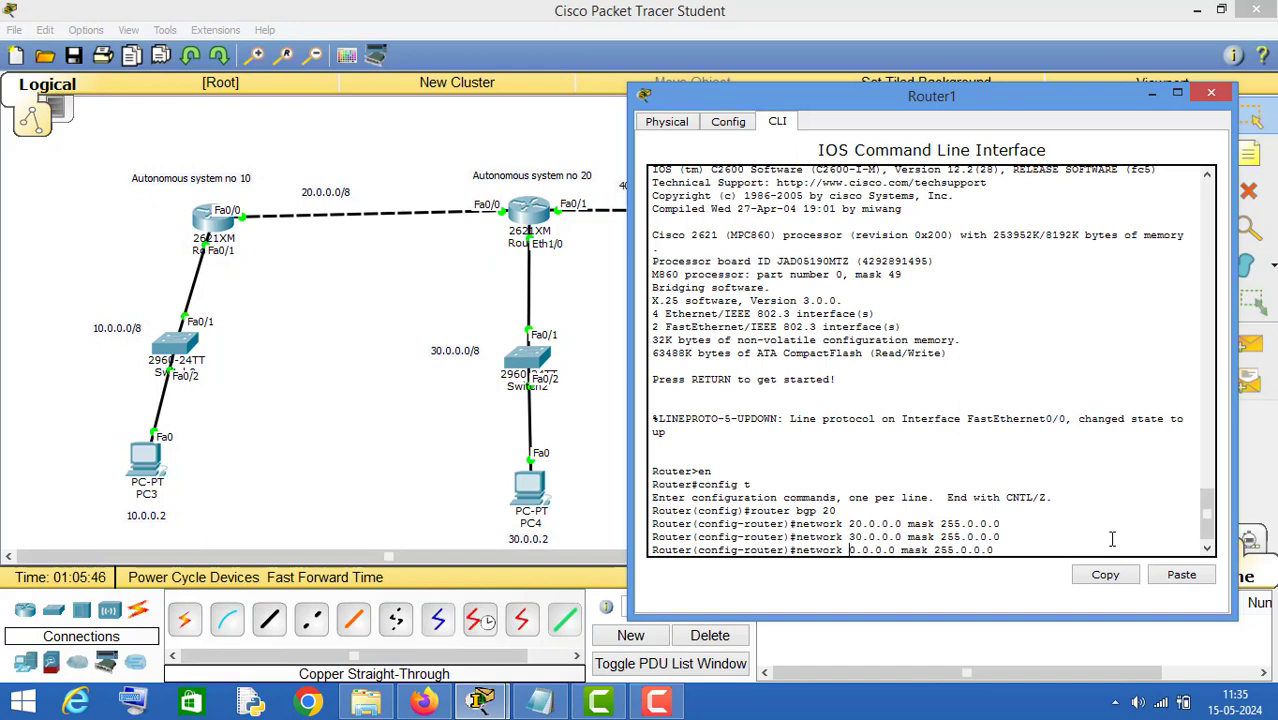
text(4)
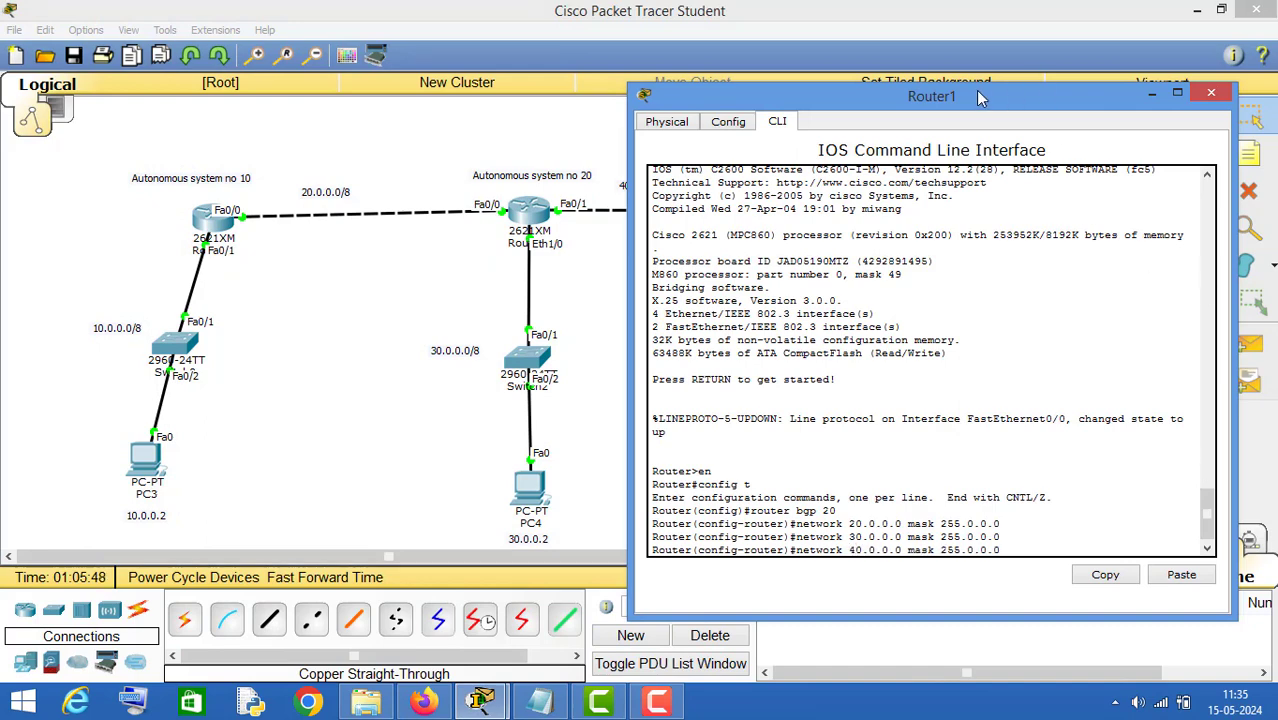
drag(980, 97, 313, 95)
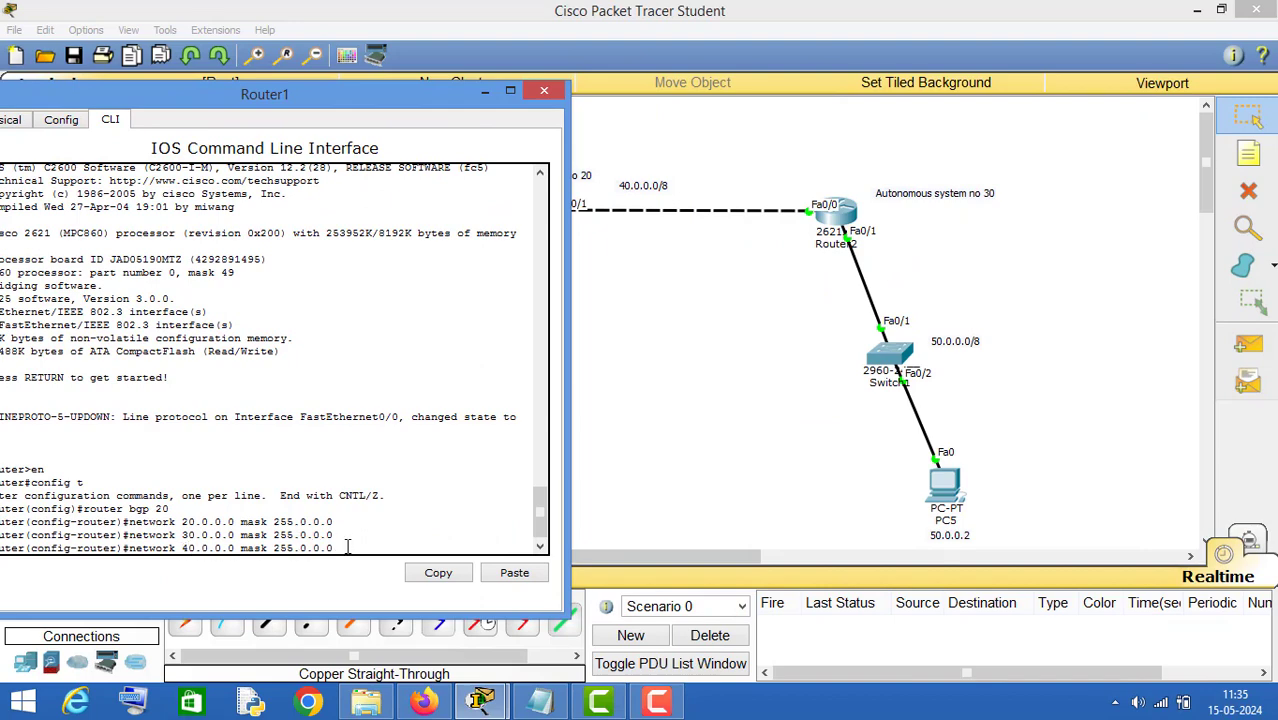
key(Return)
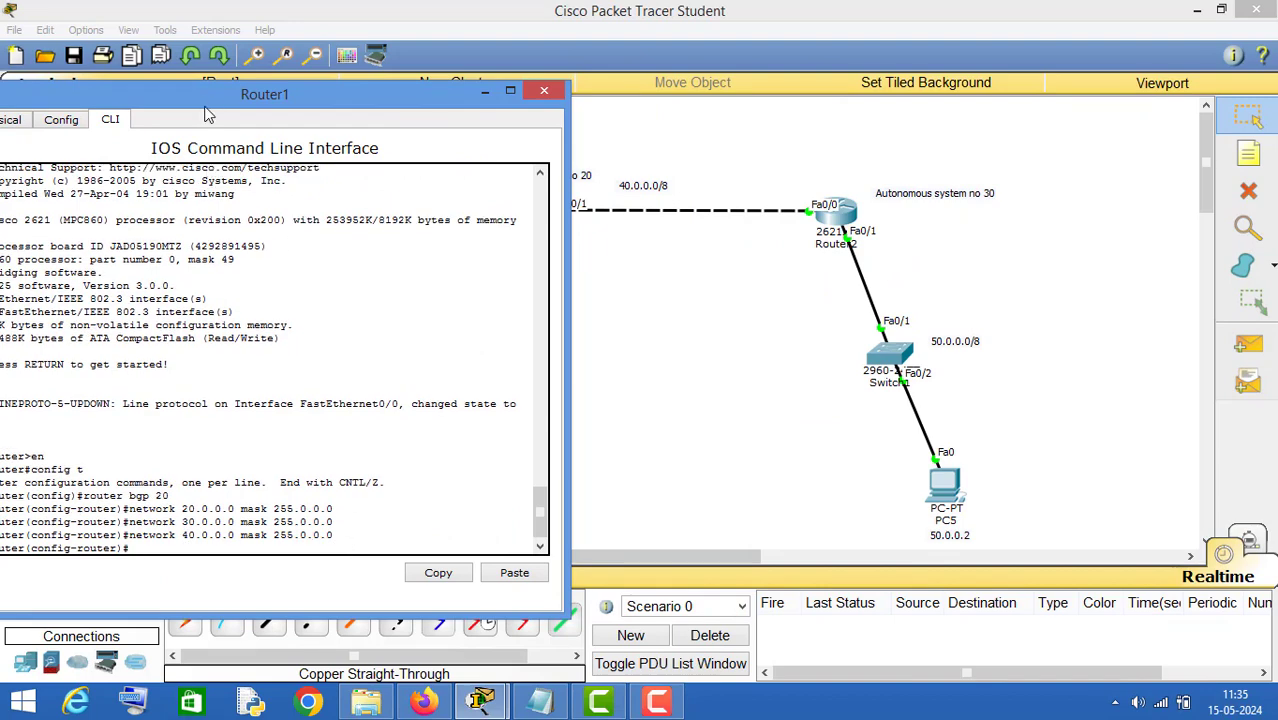
- Define 20.0.0.1 as Router1's BGP neighbor with remote-as 10
drag(201, 101, 925, 112)
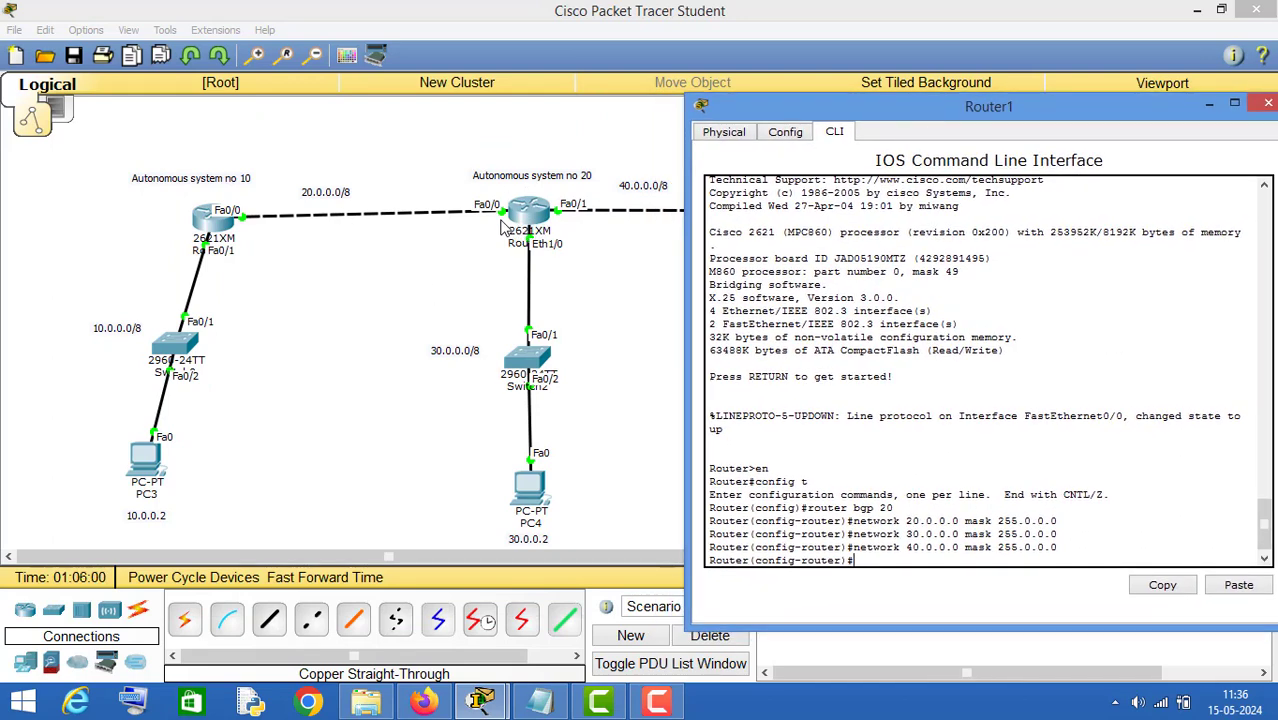
click(382, 300)
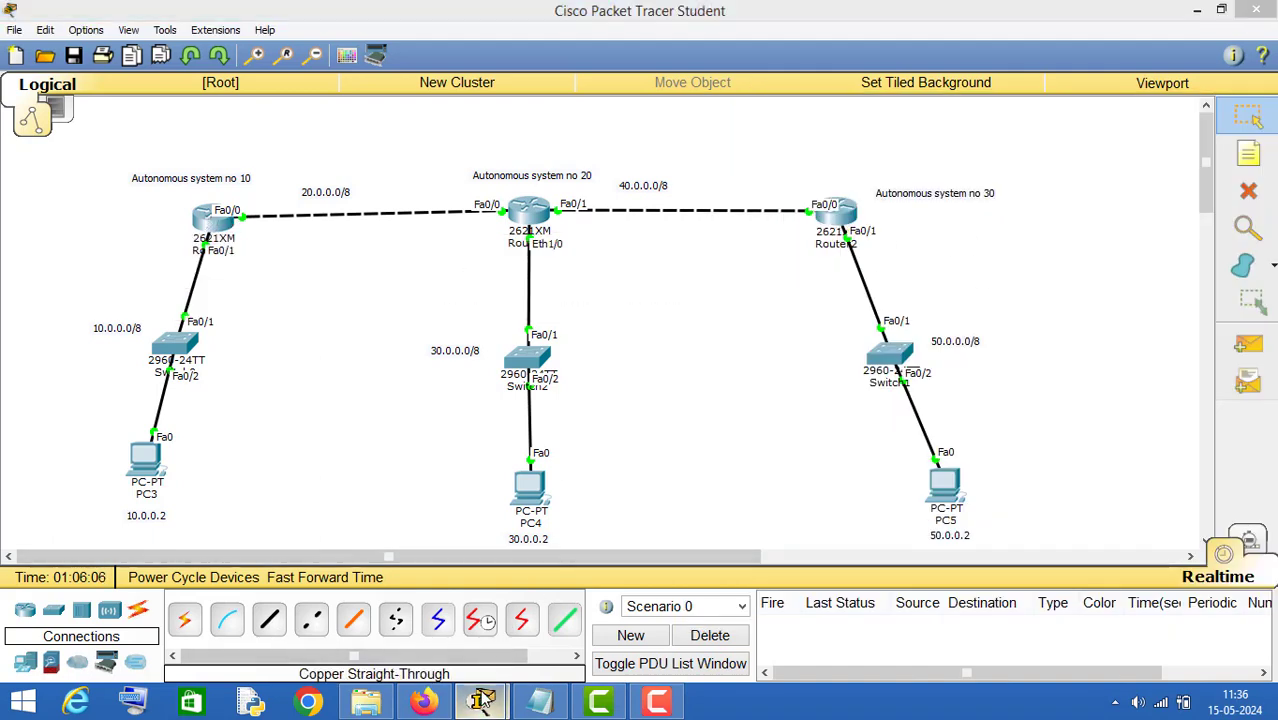
mouse_move(481, 700)
click(585, 612)
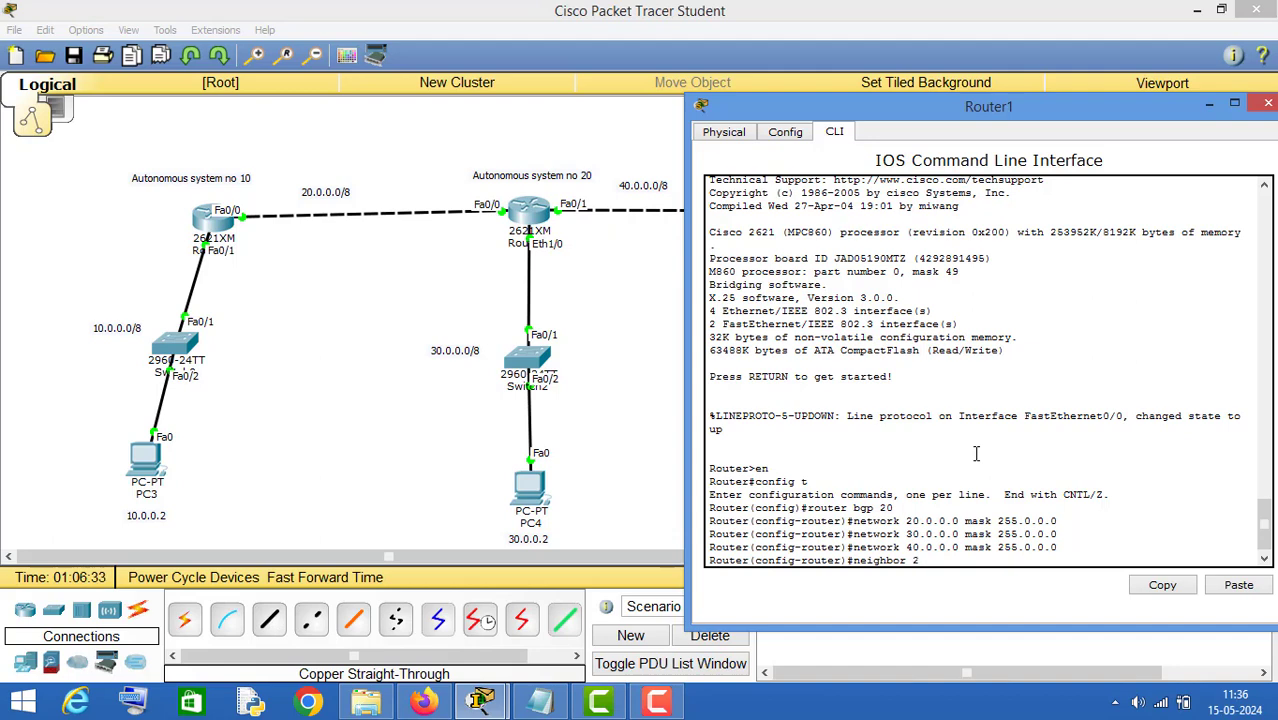
text(20.0.0.1 remote-as)
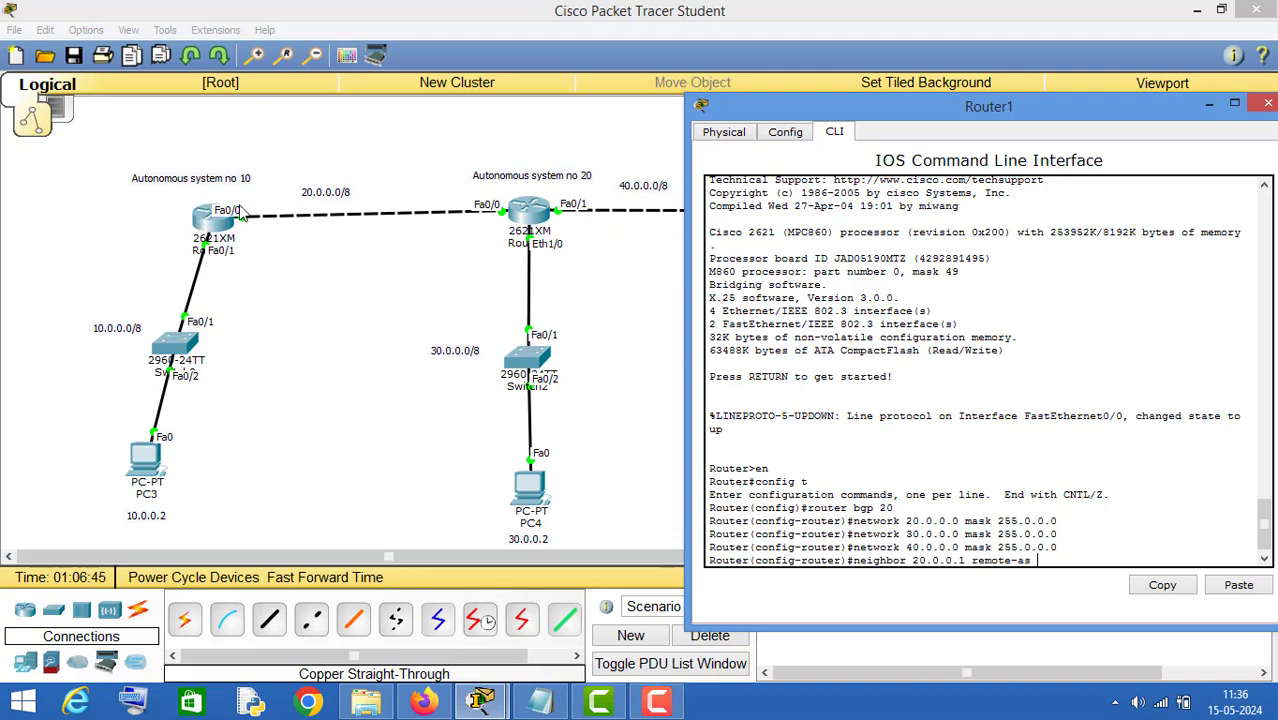
text(10)
key(Return)
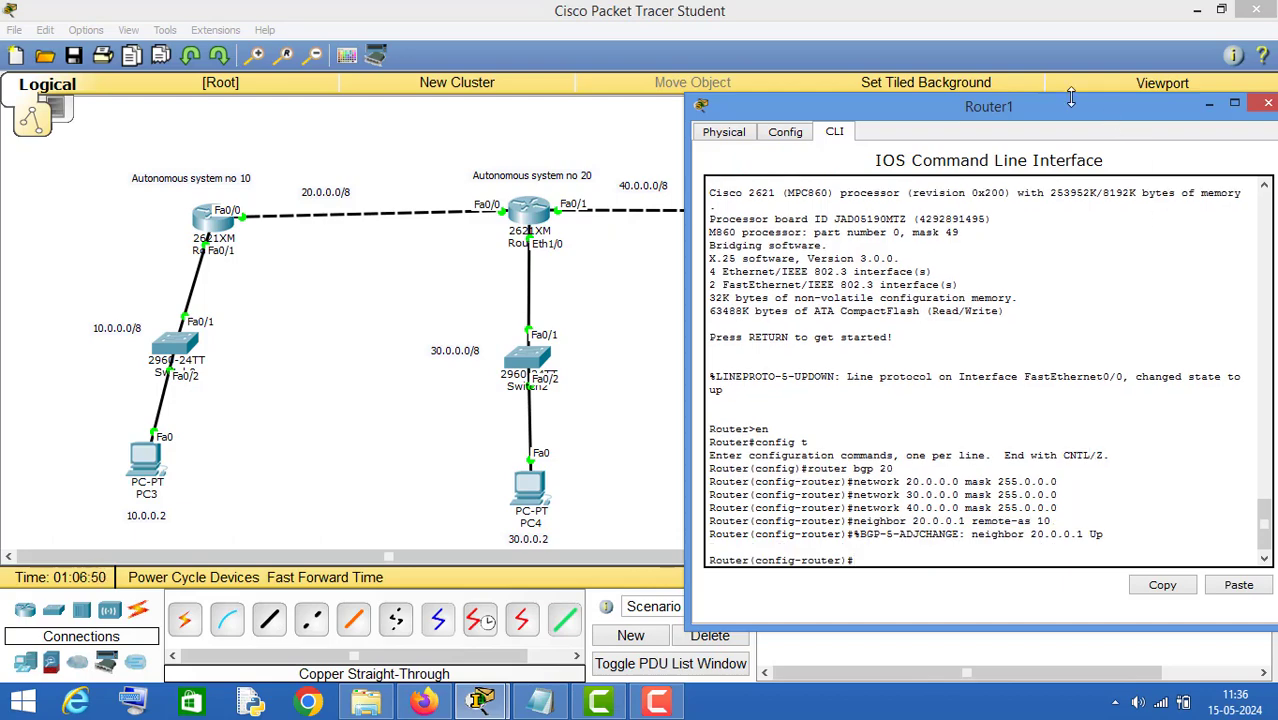
- Define 40.0.0.2 as Router1's BGP neighbor with remote-as 30 by editing the previous neighbor command, and close the Router1 window
drag(1065, 106, 650, 442)
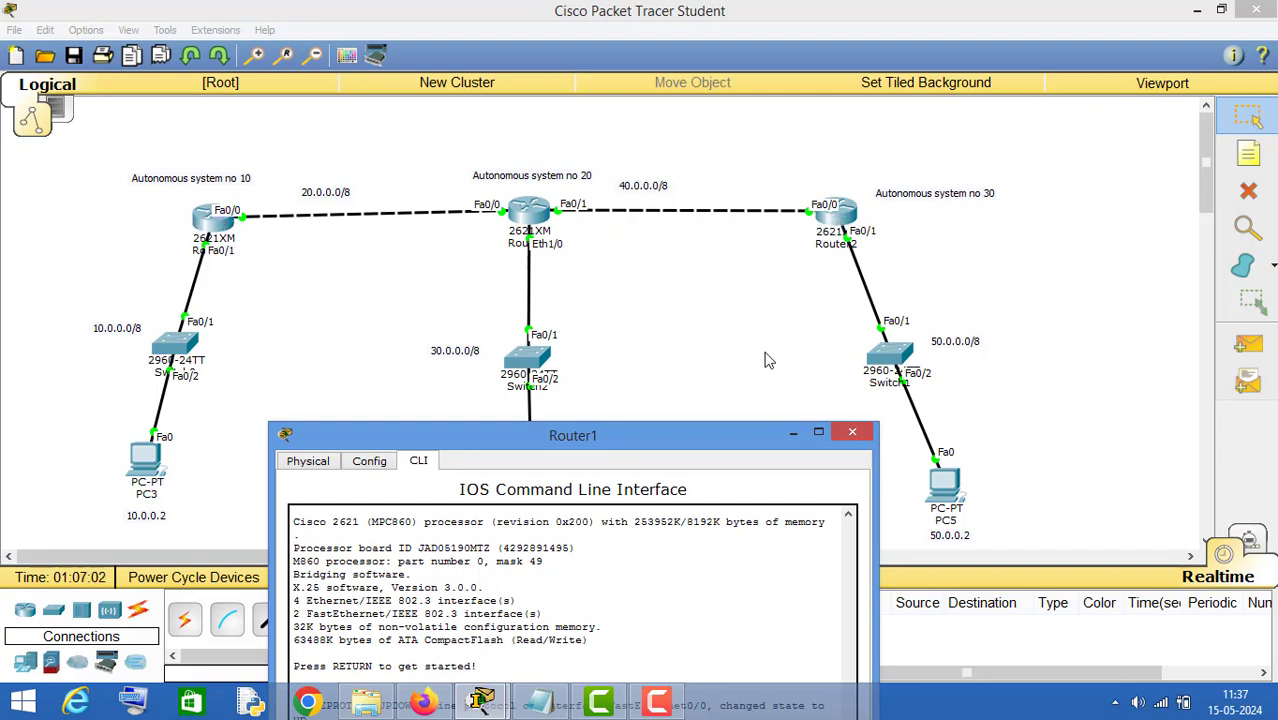
drag(660, 443, 205, 293)
key(Up)
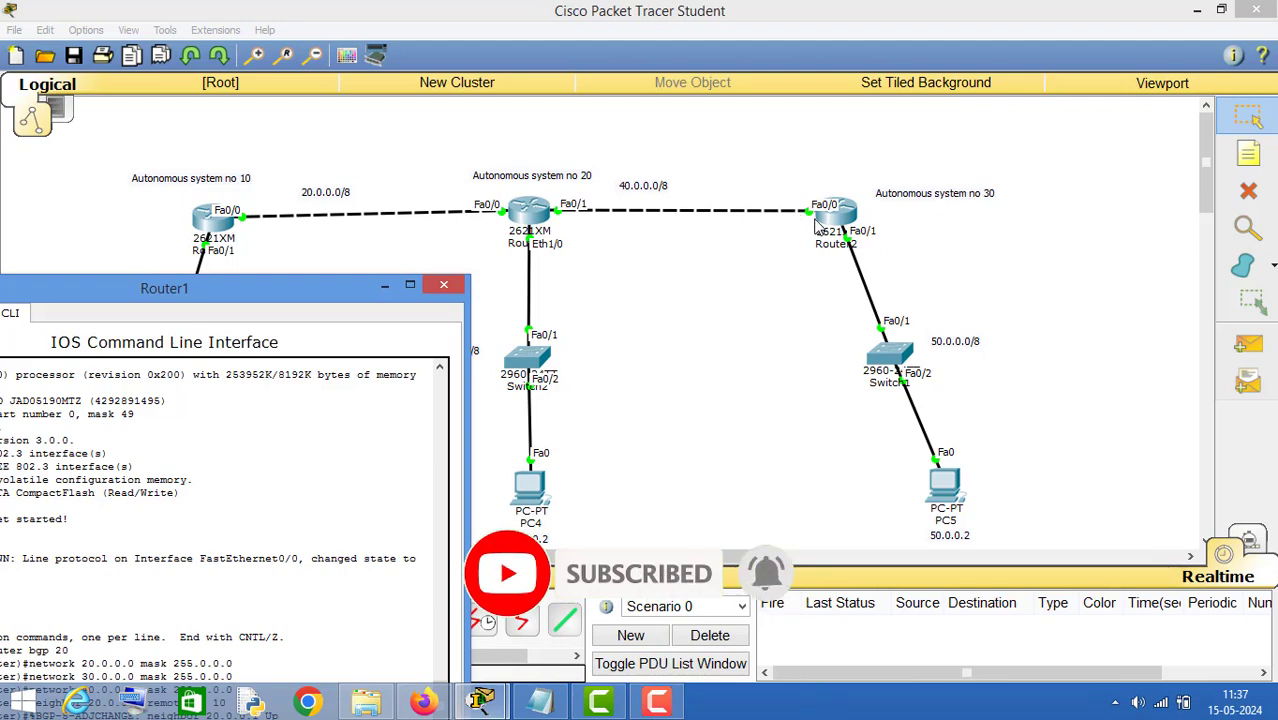
drag(314, 294, 628, 92)
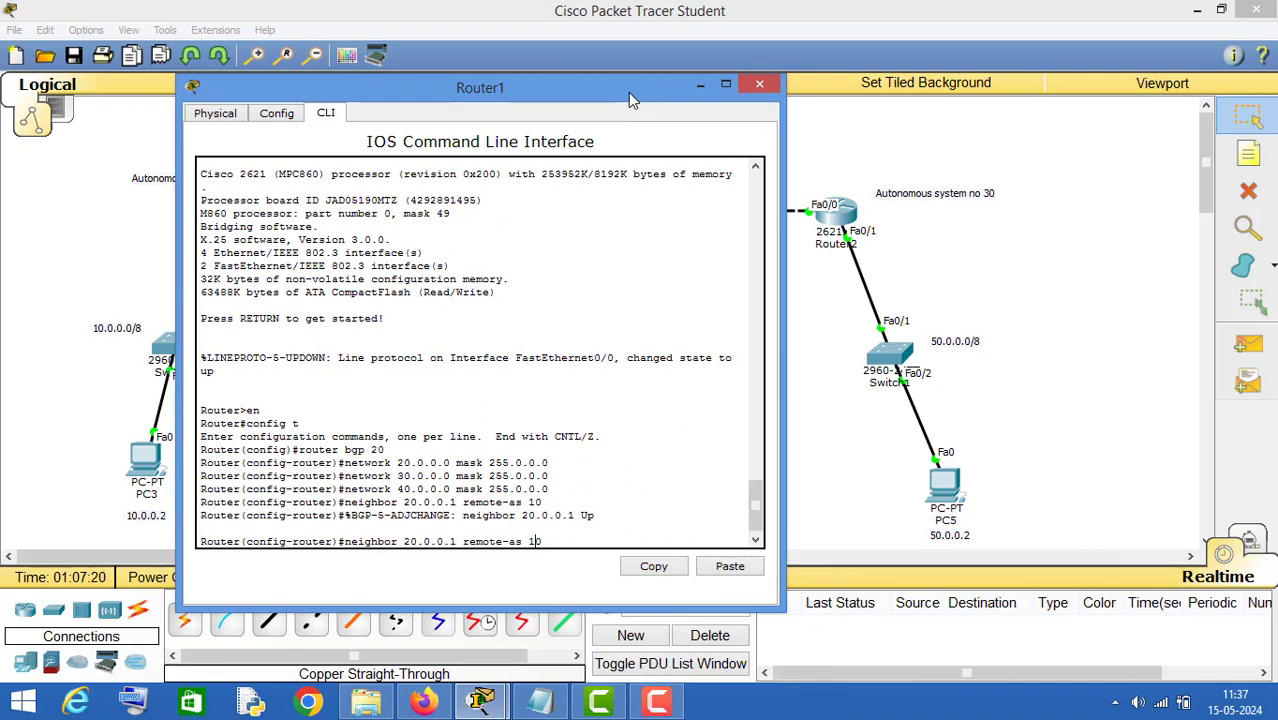
key(BackSpace)
text(2)
key(BackSpace)
text(4)
text(3)
drag(500, 92, 345, 61)
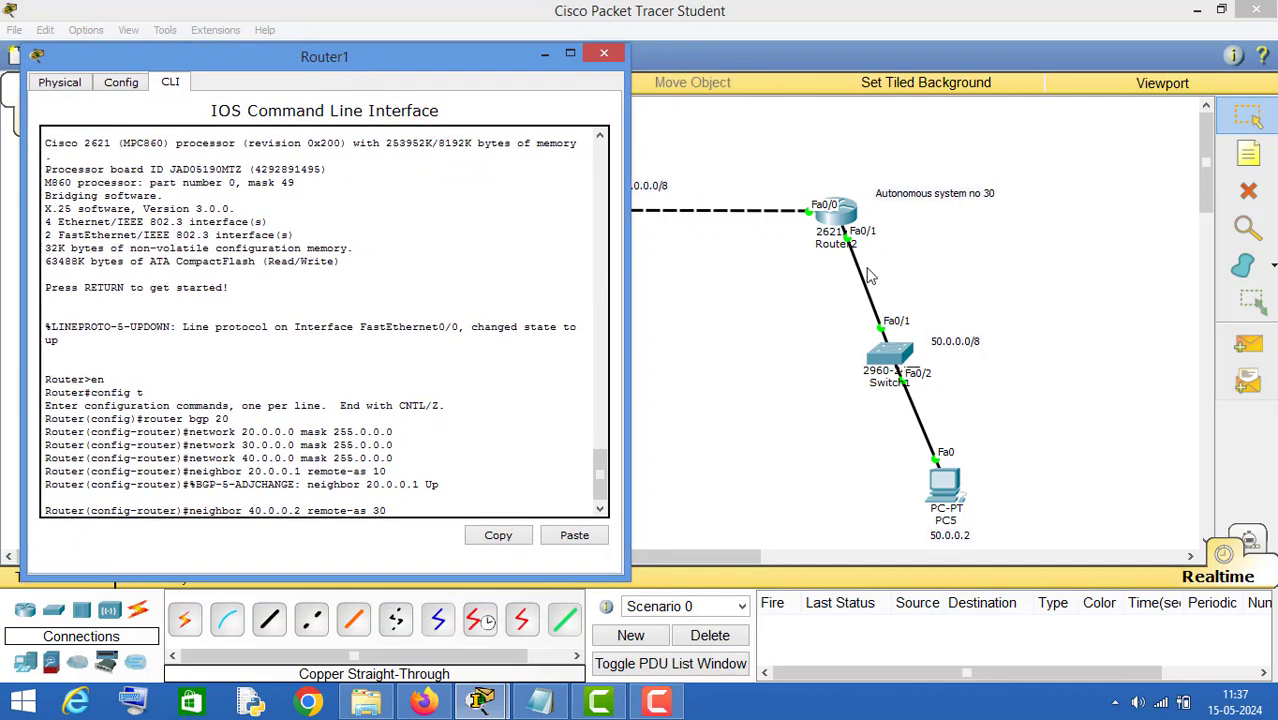
click(391, 510)
key(Return)
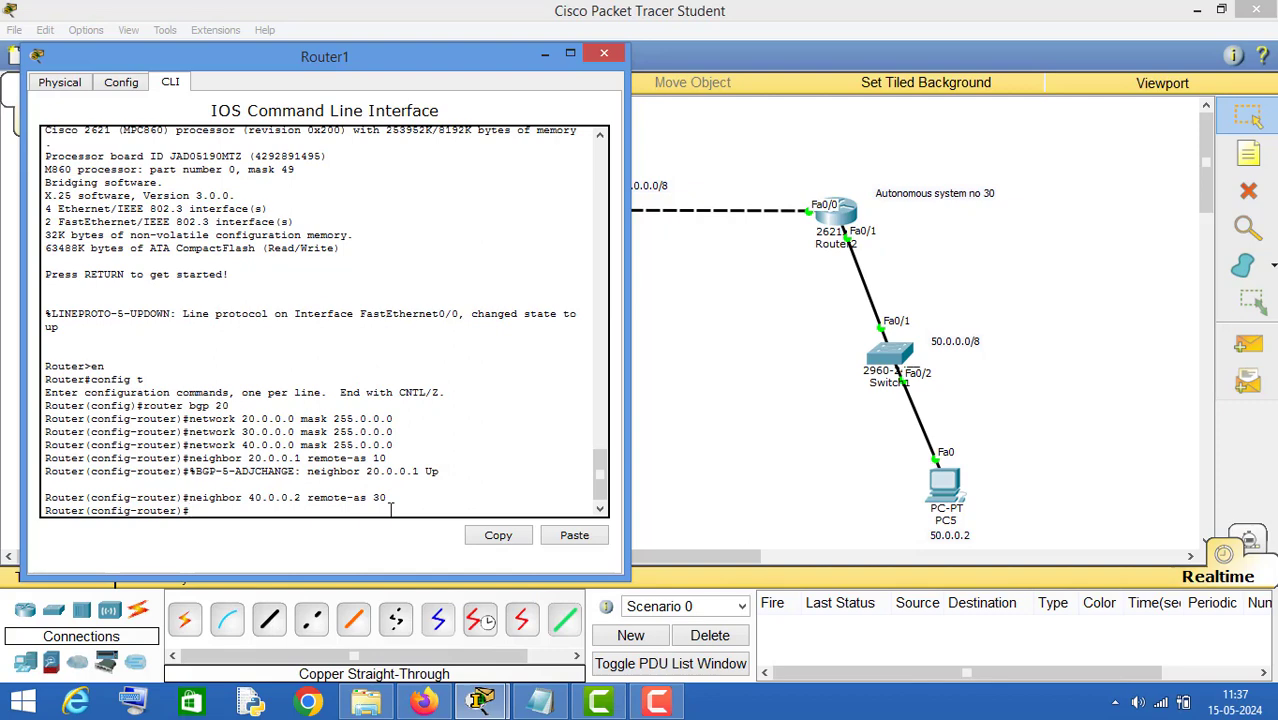
click(598, 58)
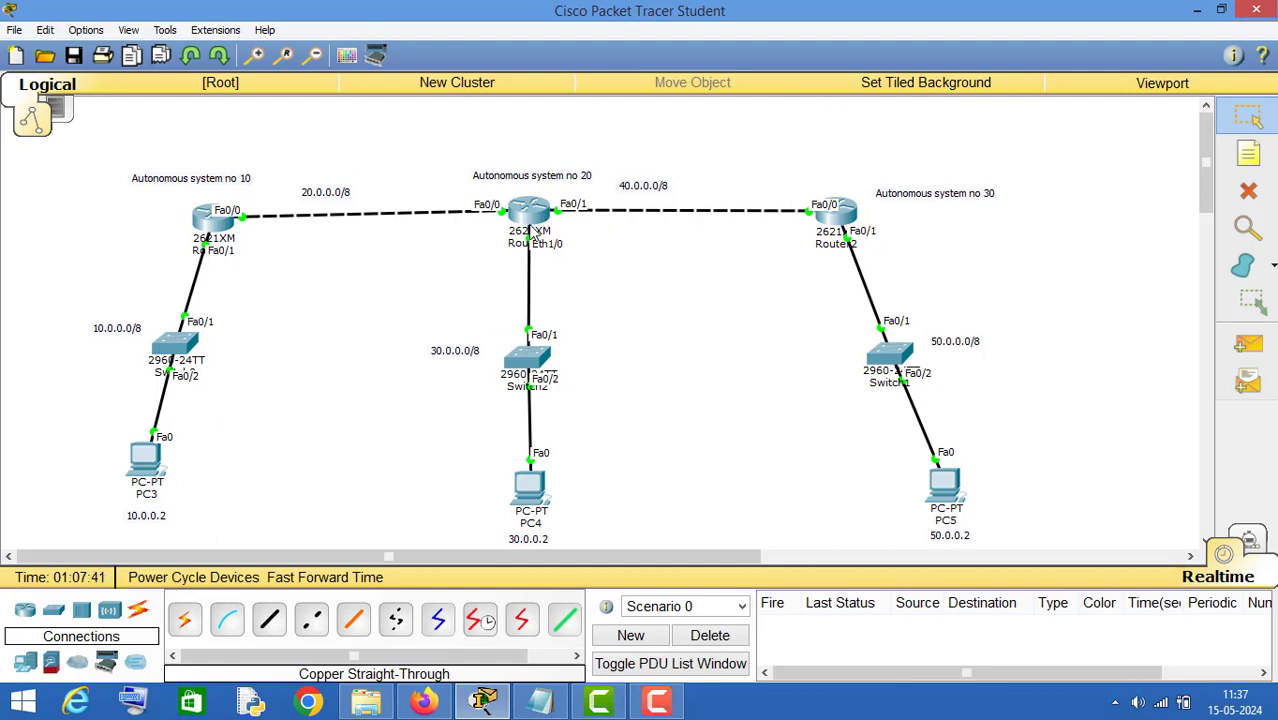
- Open Router2's command line and enter global configuration mode with en and config t
click(846, 215)
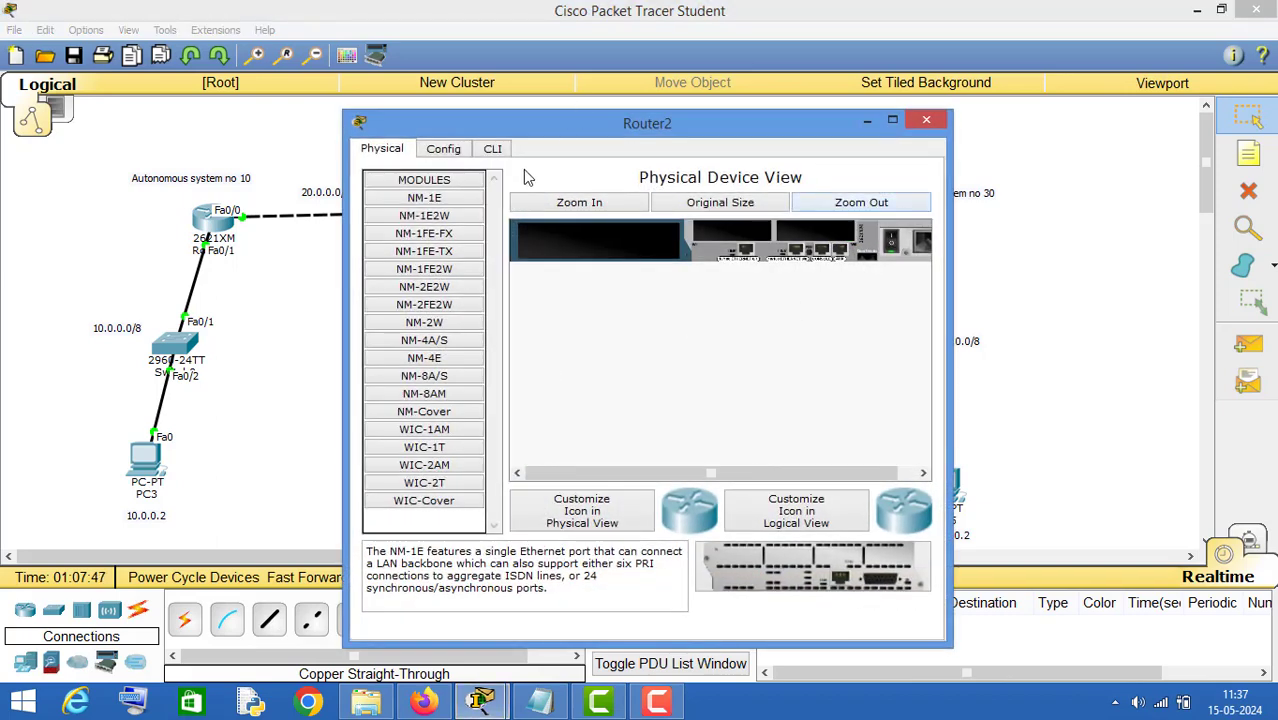
click(495, 153)
key(Return)
key(Return)
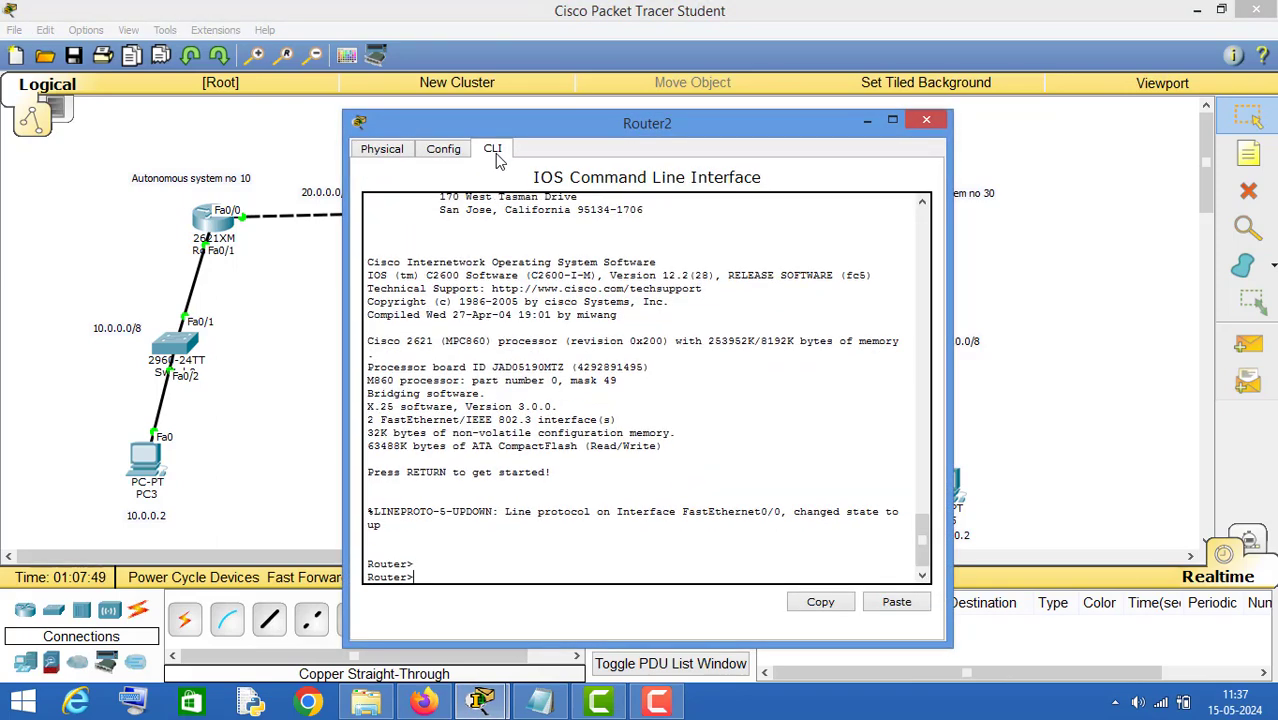
text(en)
key(Return)
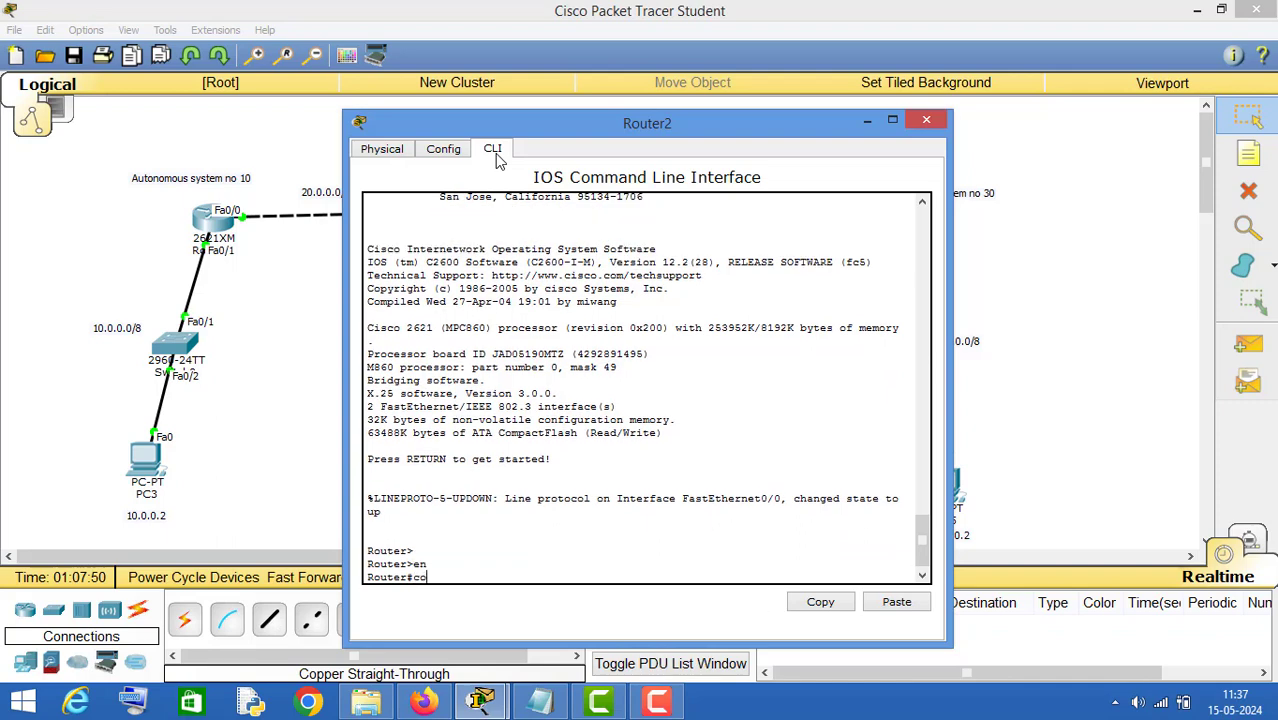
text(config t)
key(Return)
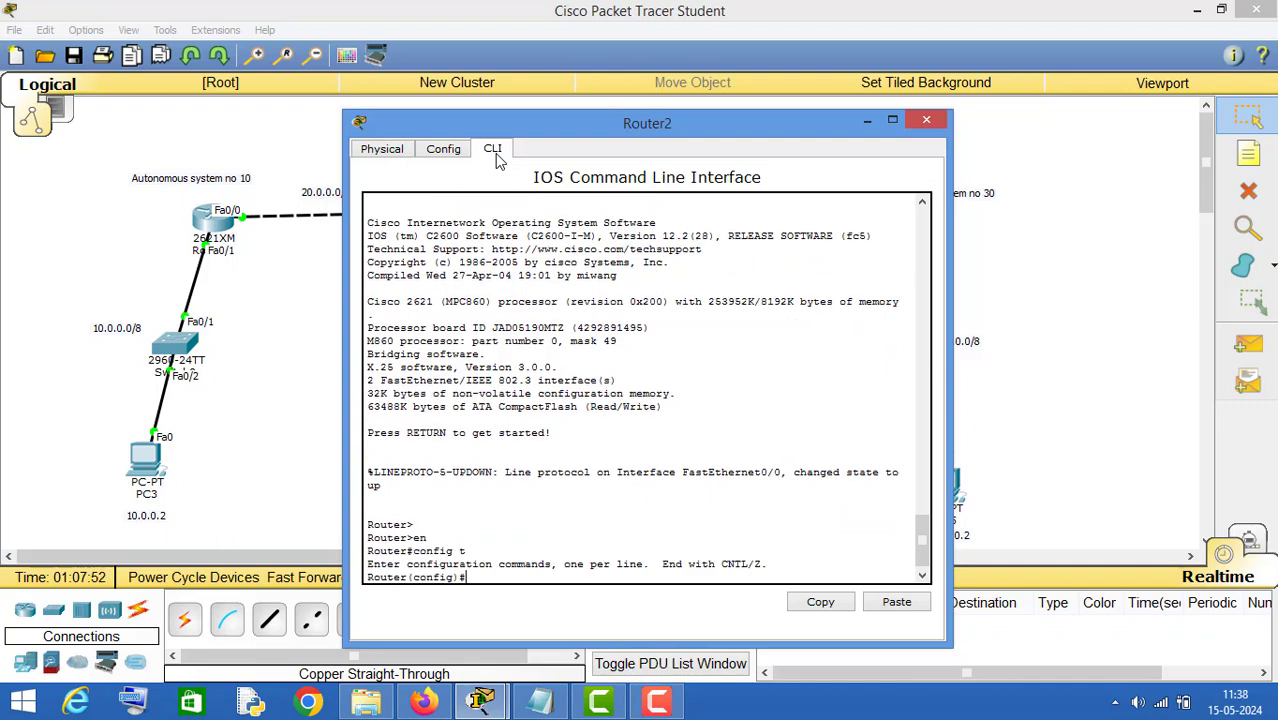
- Start Router2's BGP process with router bgp 30 and advertise network 40.0.0.0 with mask 255.0.0.0
drag(603, 135, 299, 108)
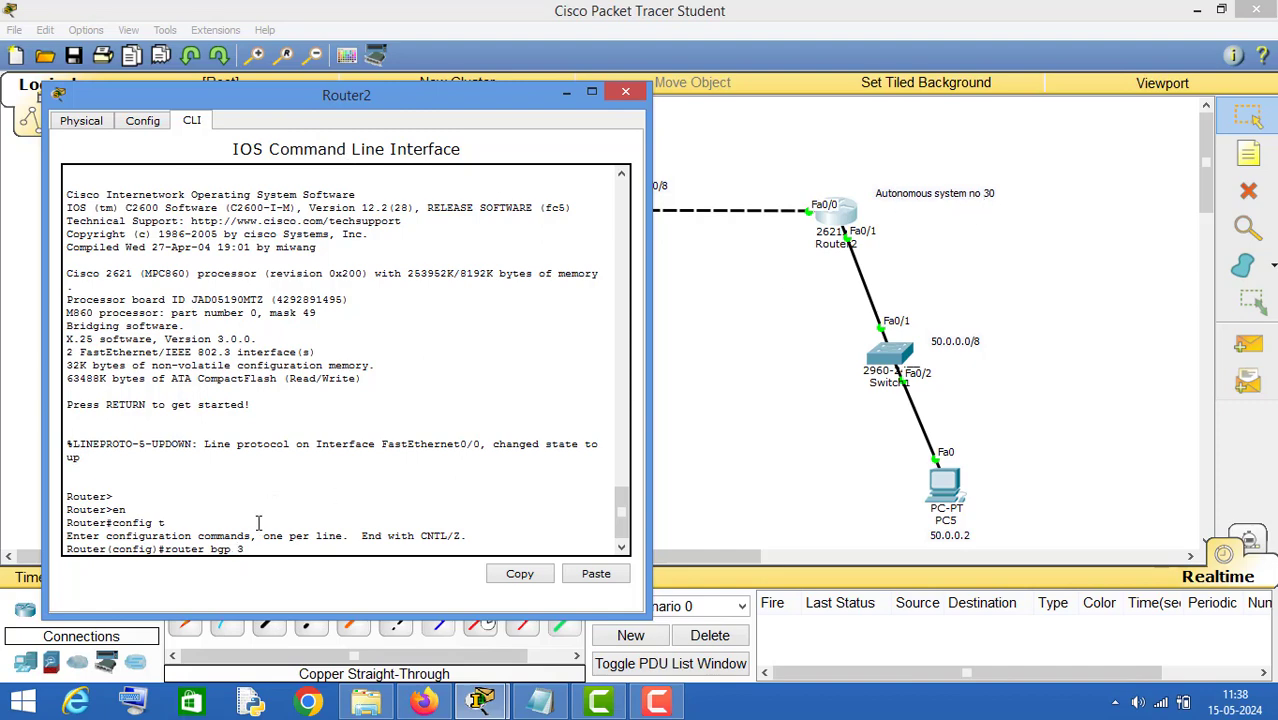
key(Return)
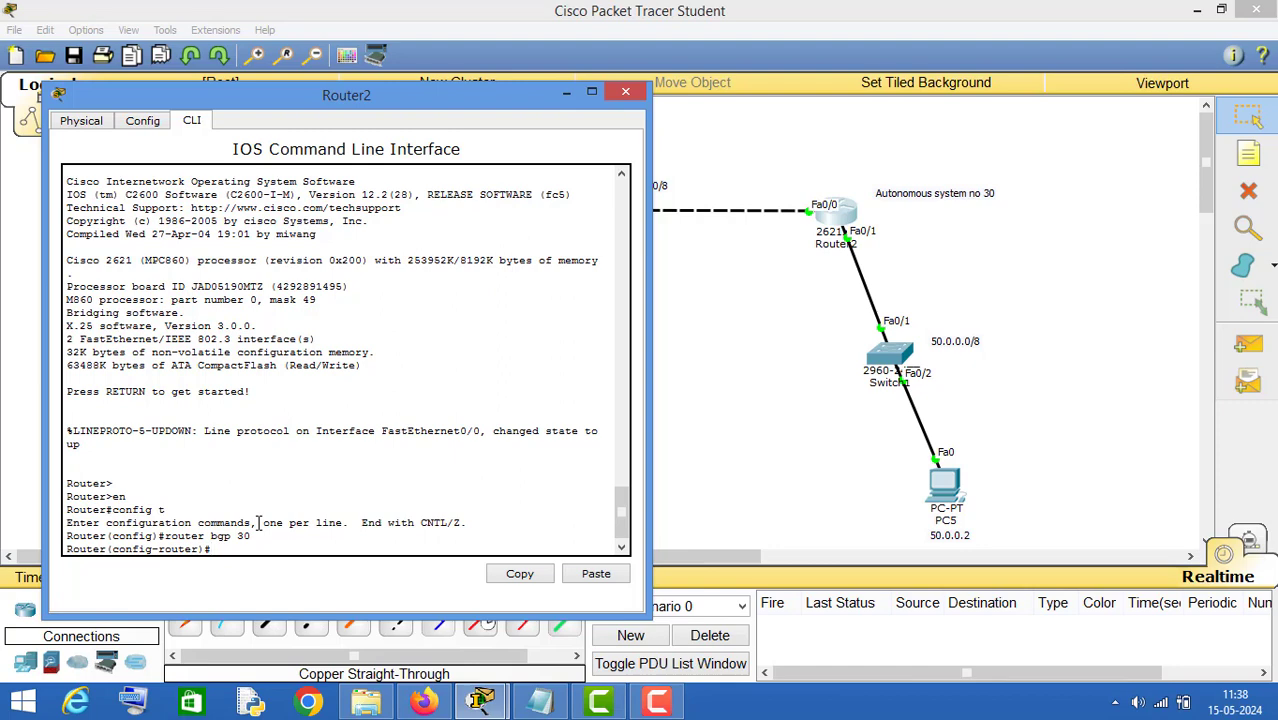
click(809, 42)
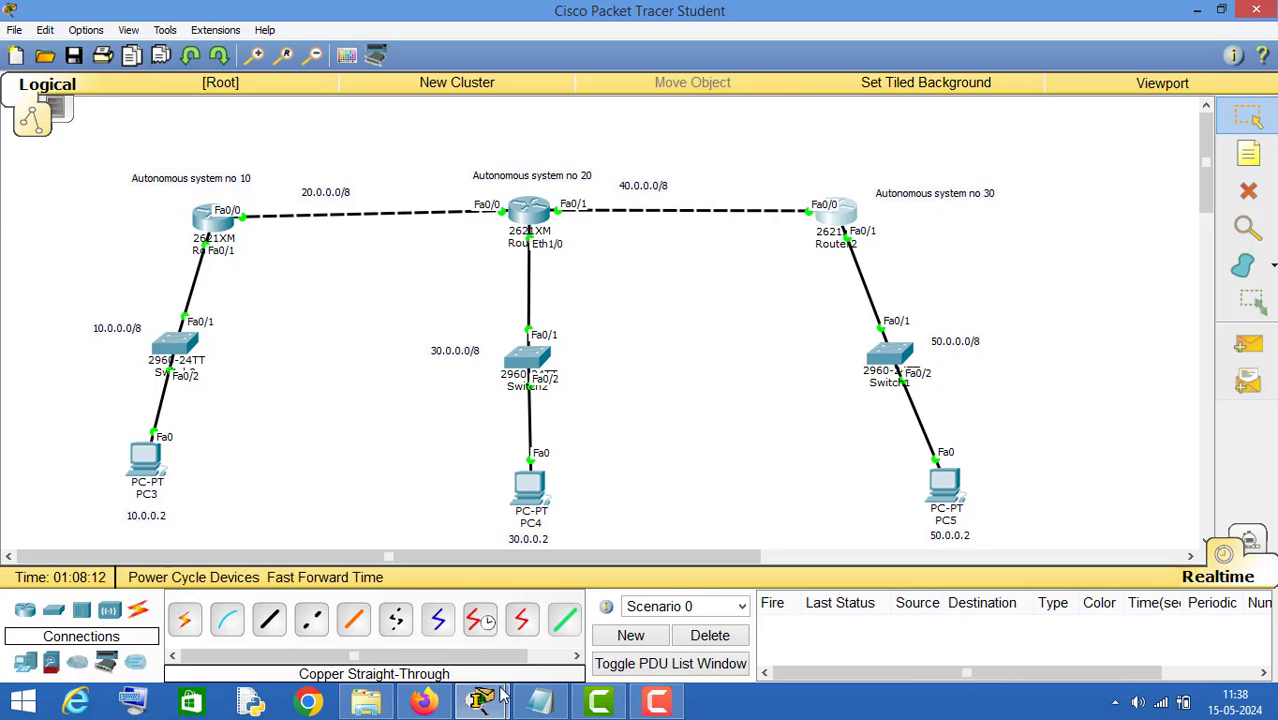
mouse_move(480, 705)
click(585, 598)
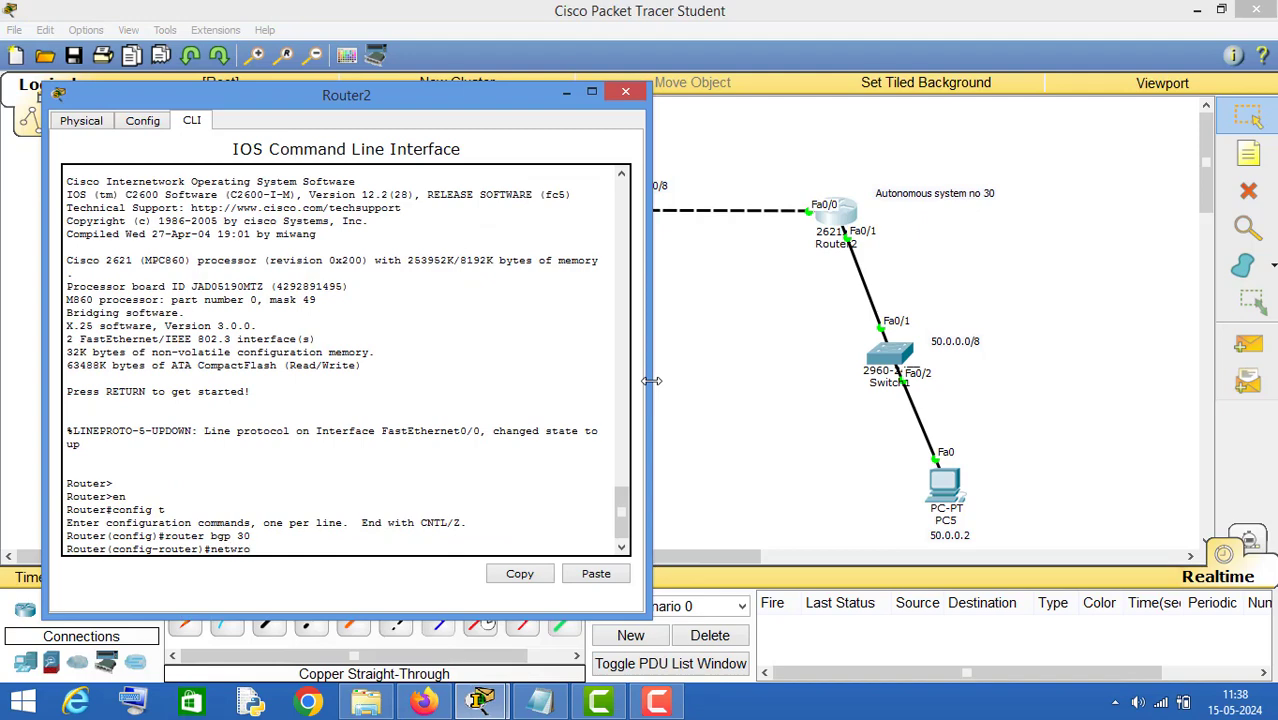
text(network)
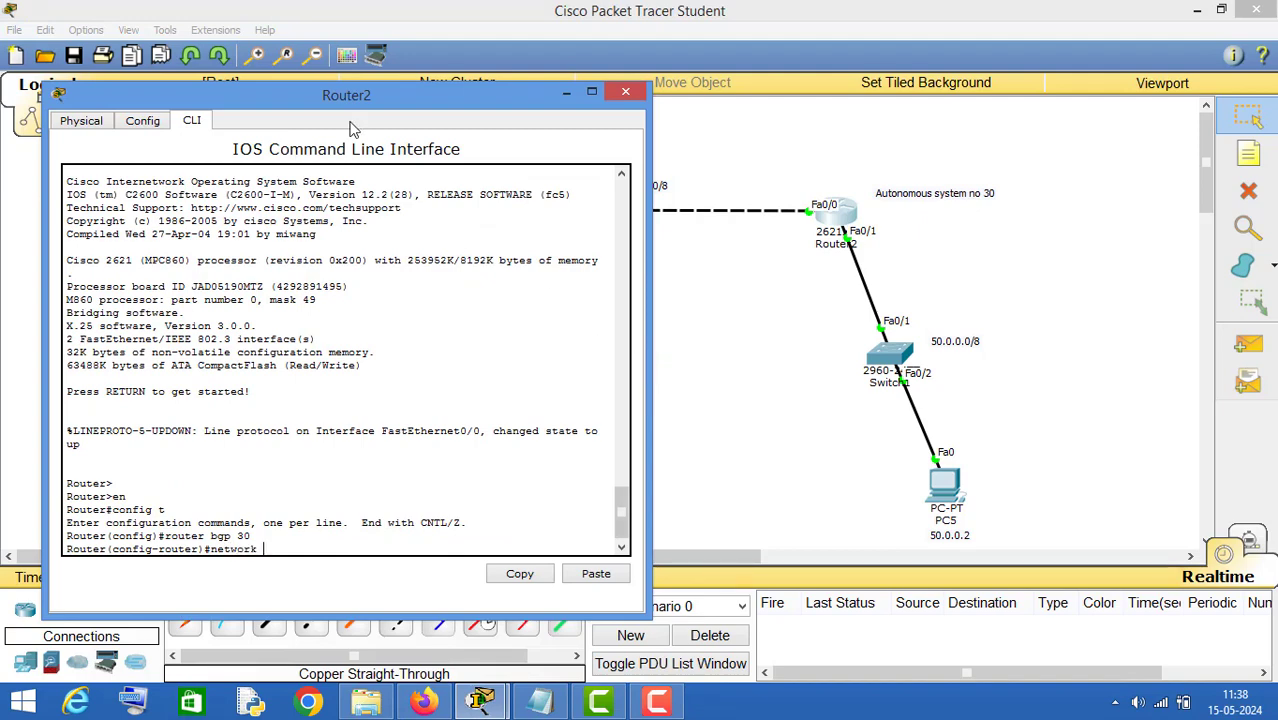
drag(351, 101, 295, 80)
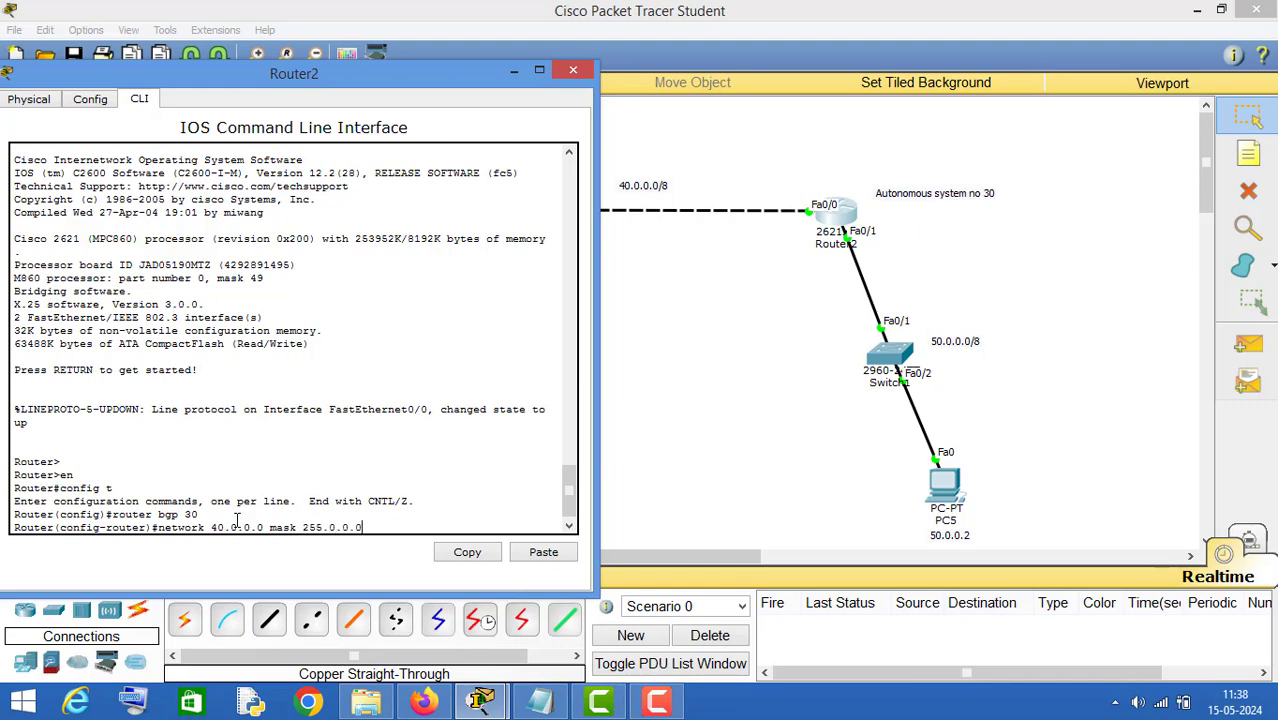
key(Return)
- Advertise network 50.0.0.0 with mask 255.0.0.0 in Router2's BGP process by editing the previous network command
key(Up)
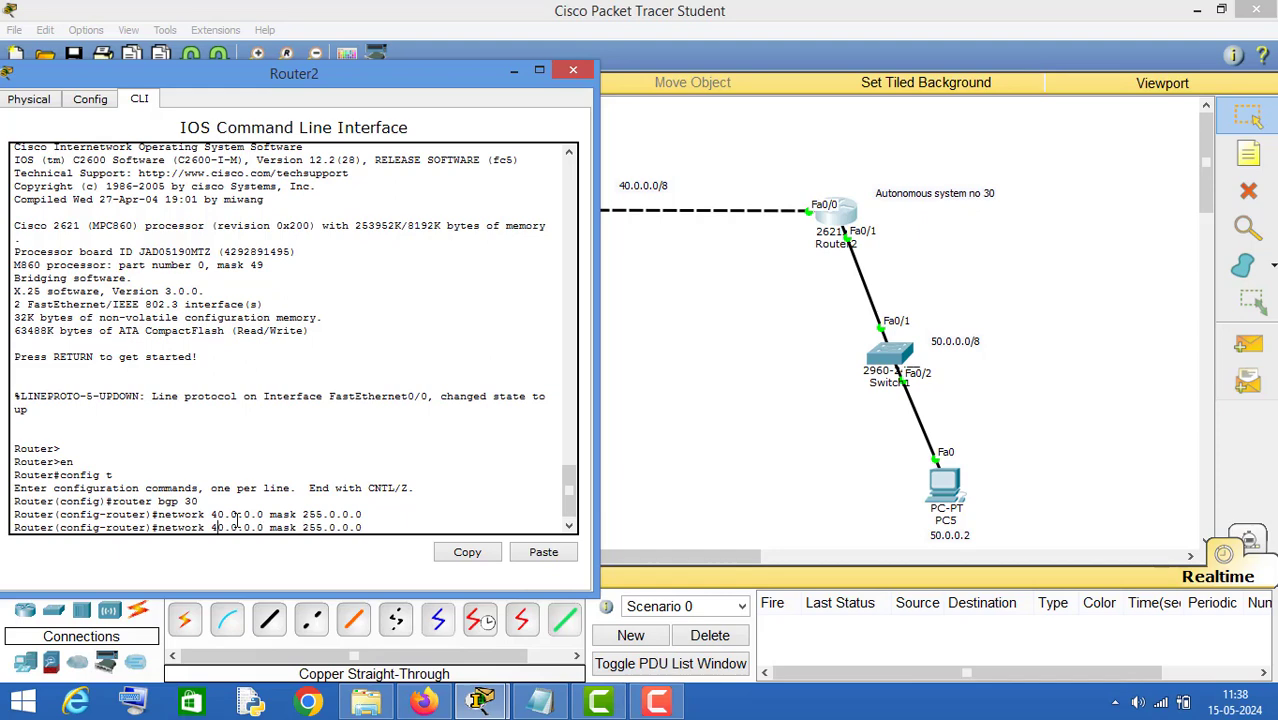
key(BackSpace)
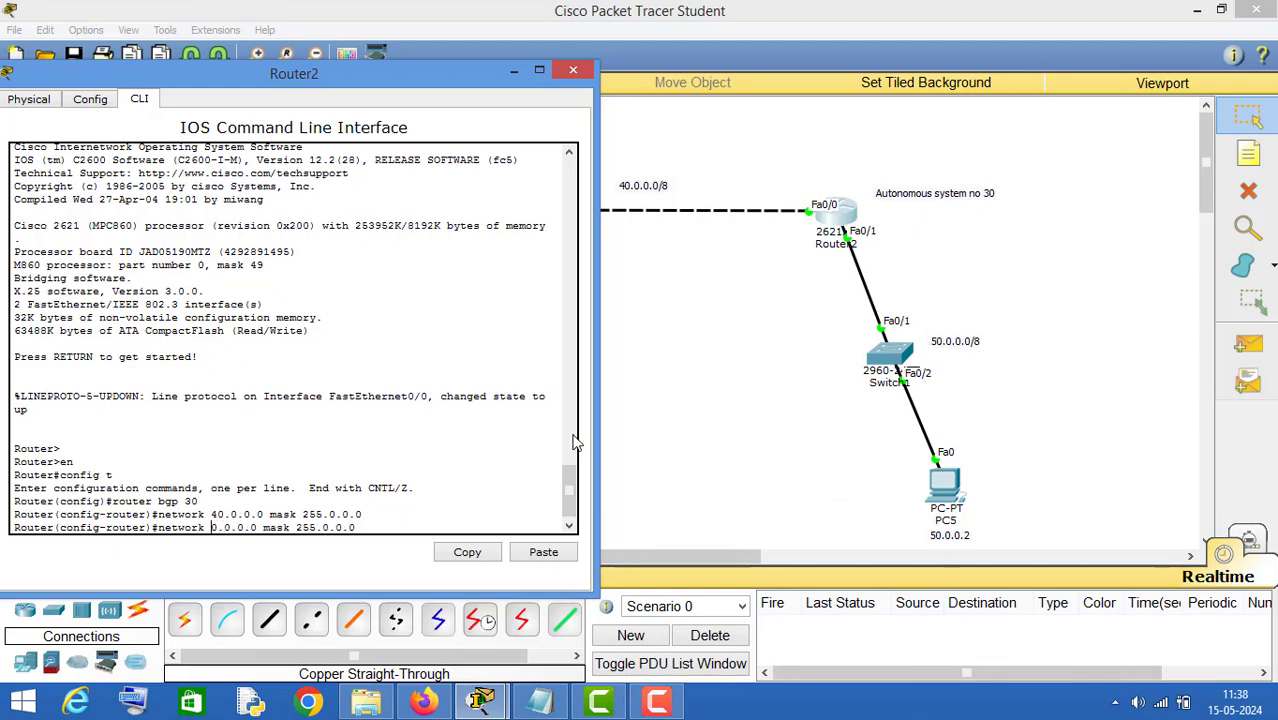
text(5)
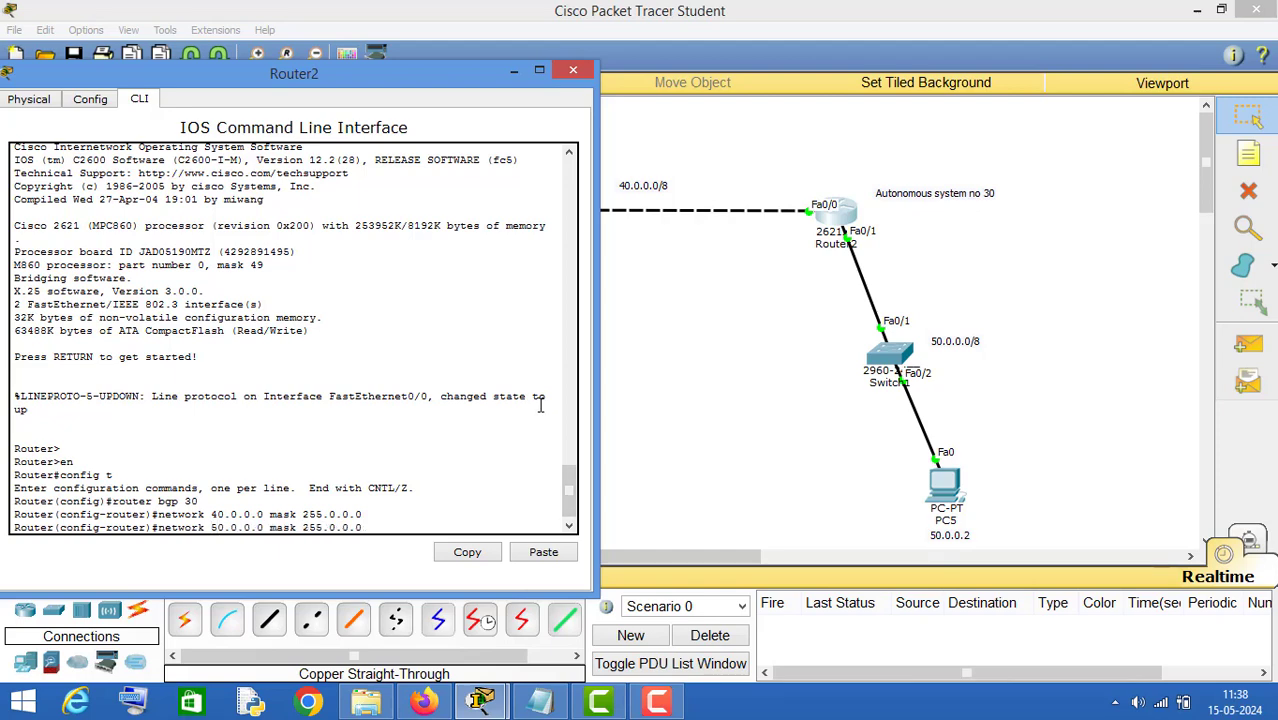
key(Return)
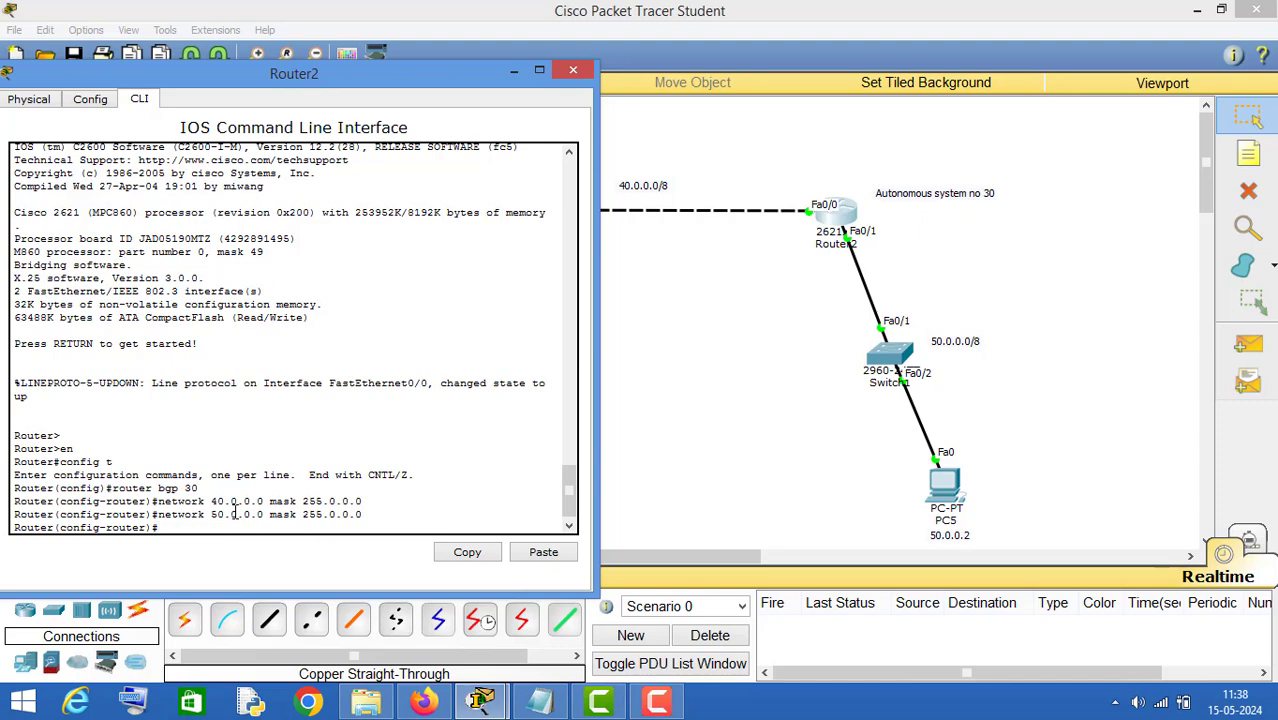
- Define 40.0.0.1 as Router2's BGP neighbor with remote-as 20, and close the Router2 window
click(808, 18)
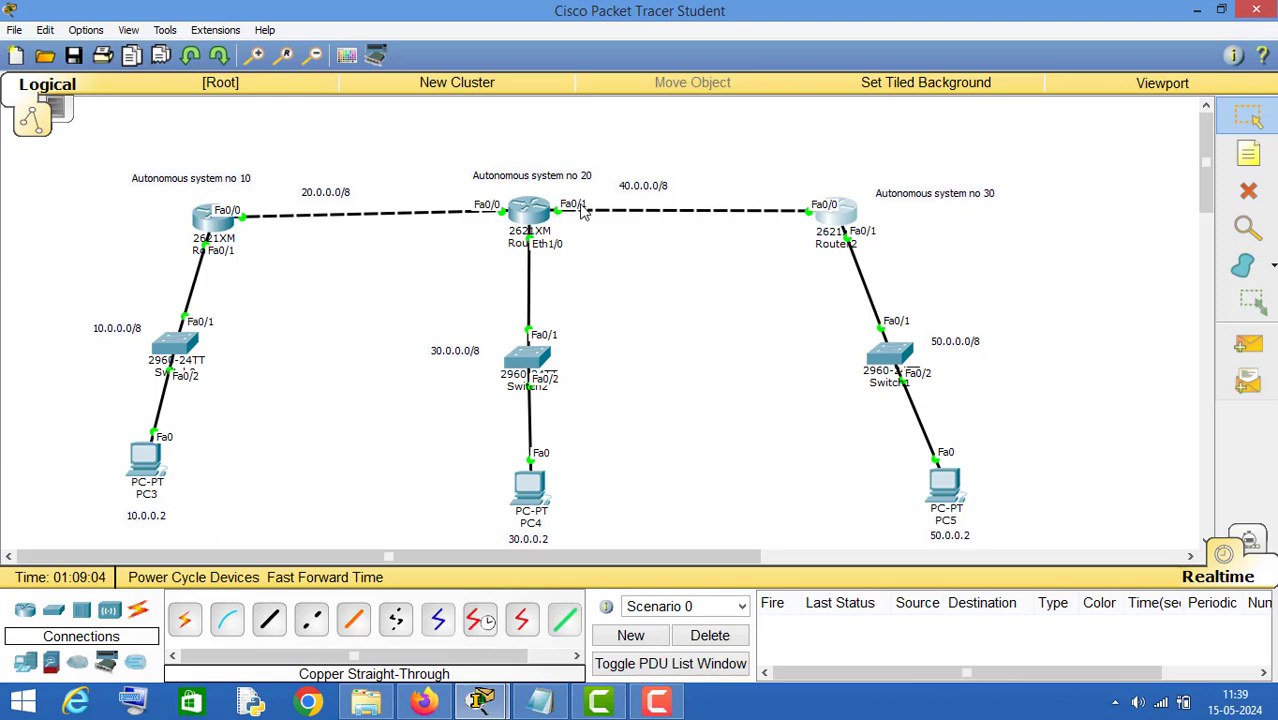
mouse_move(482, 700)
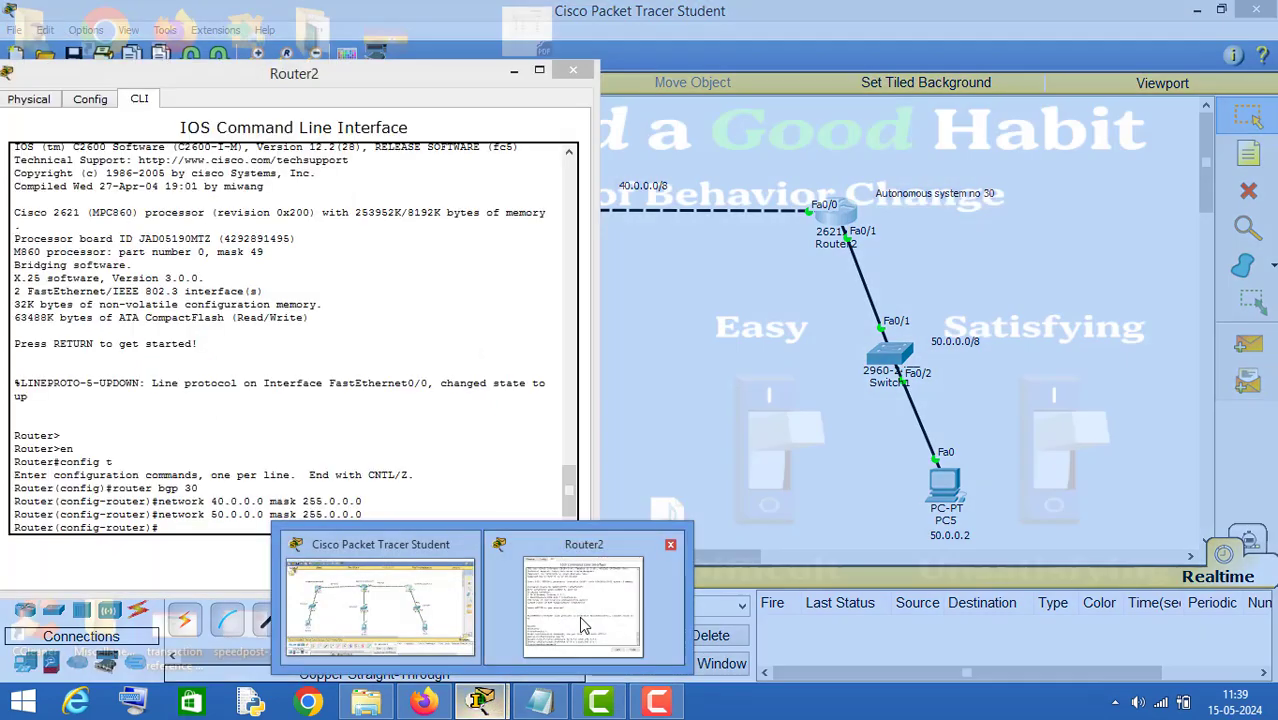
click(579, 616)
drag(247, 73, 402, 73)
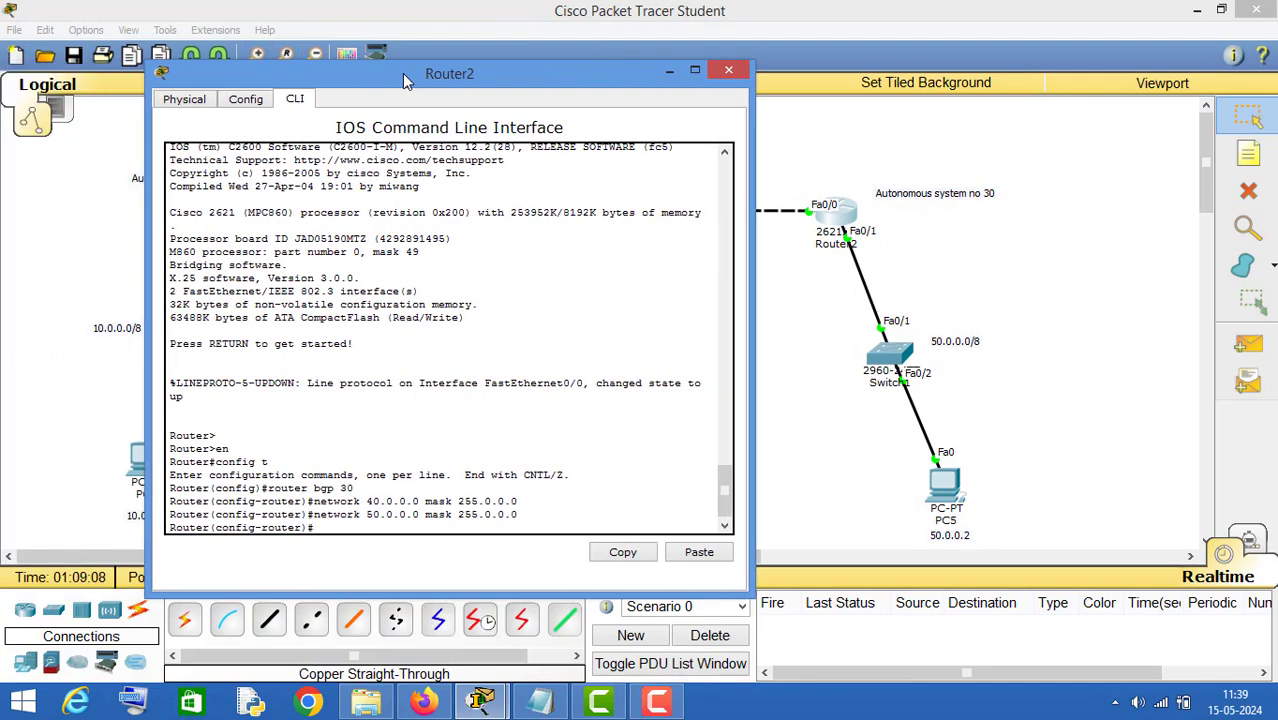
text(neighbor)
drag(402, 73, 977, 114)
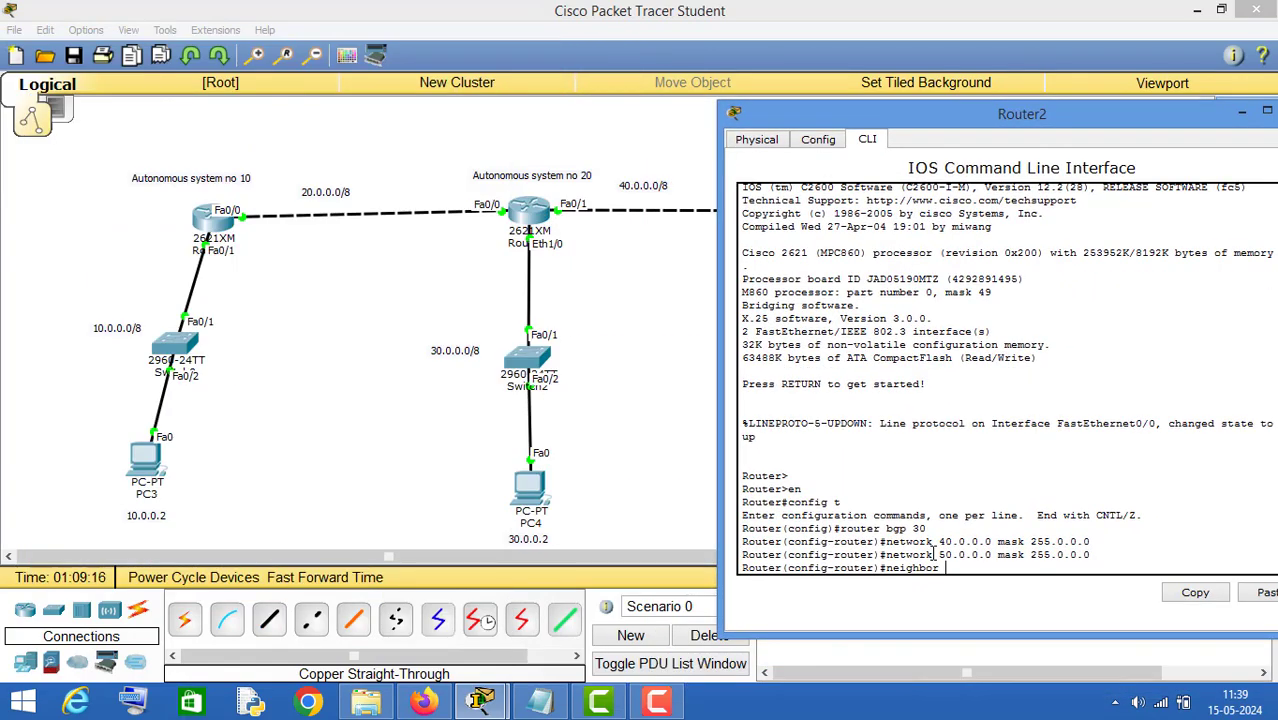
text(40.0.0.1 remote-as)
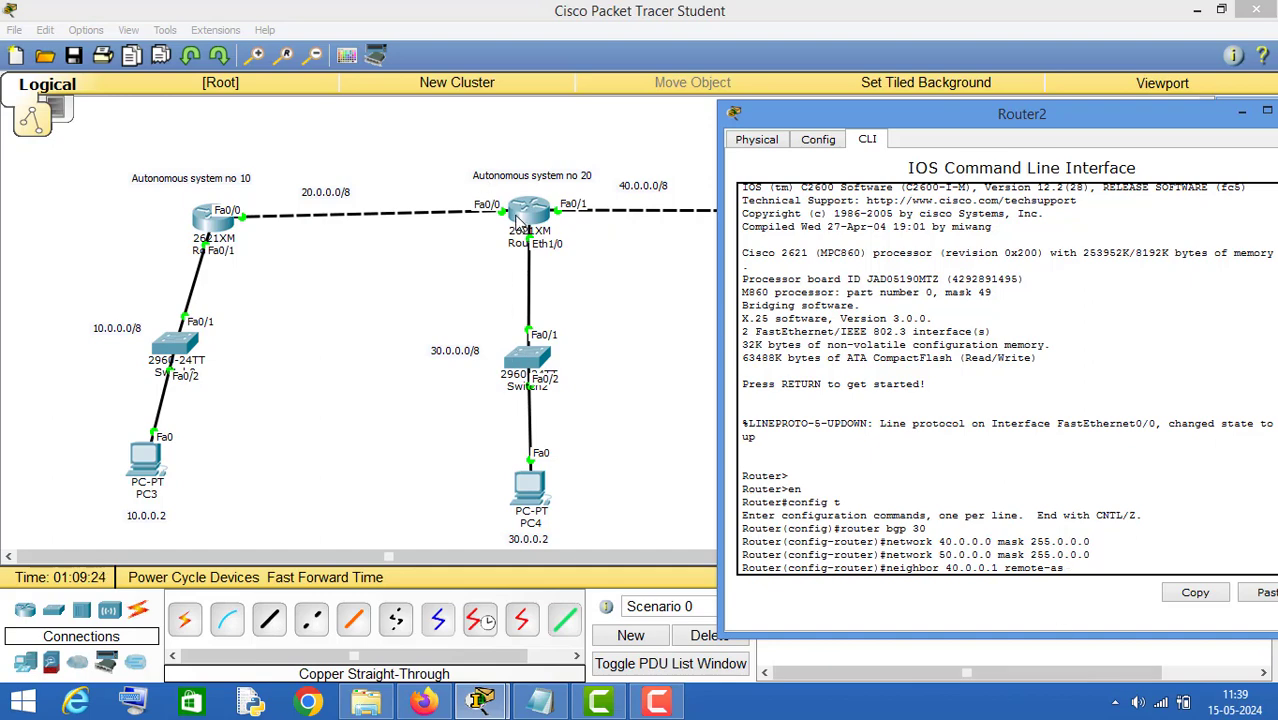
text( 20)
key(Return)
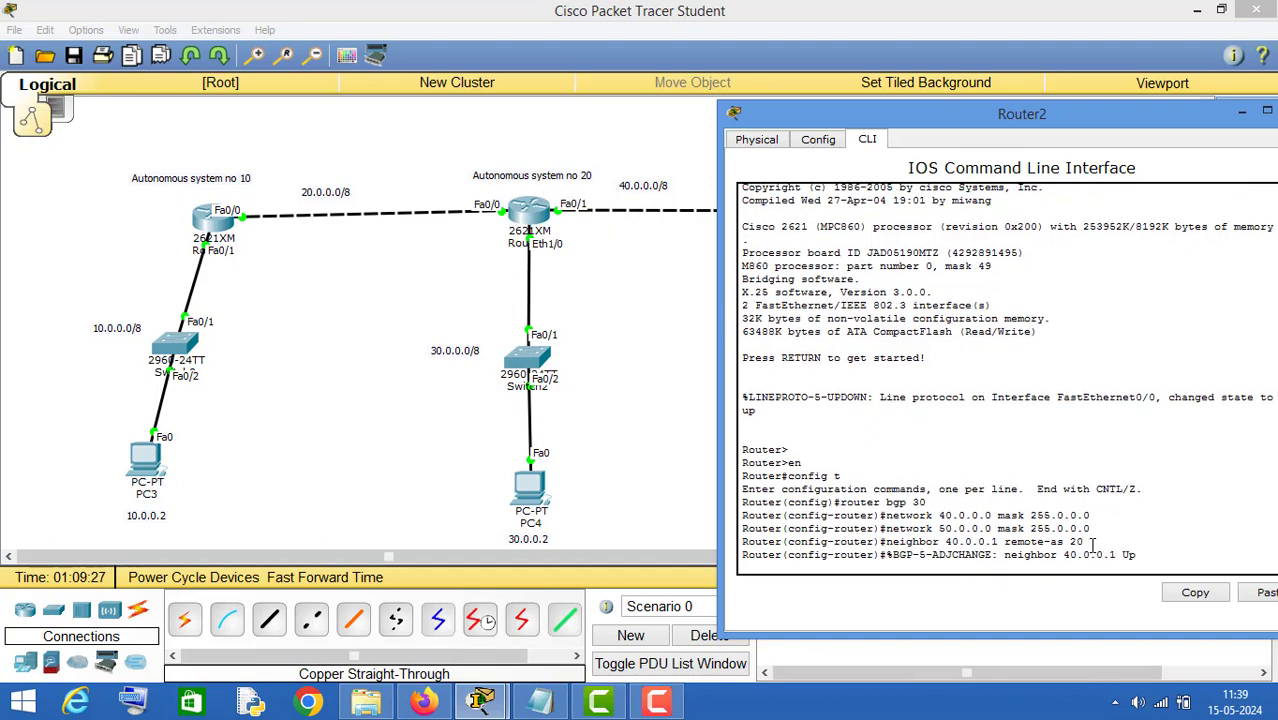
key(Return)
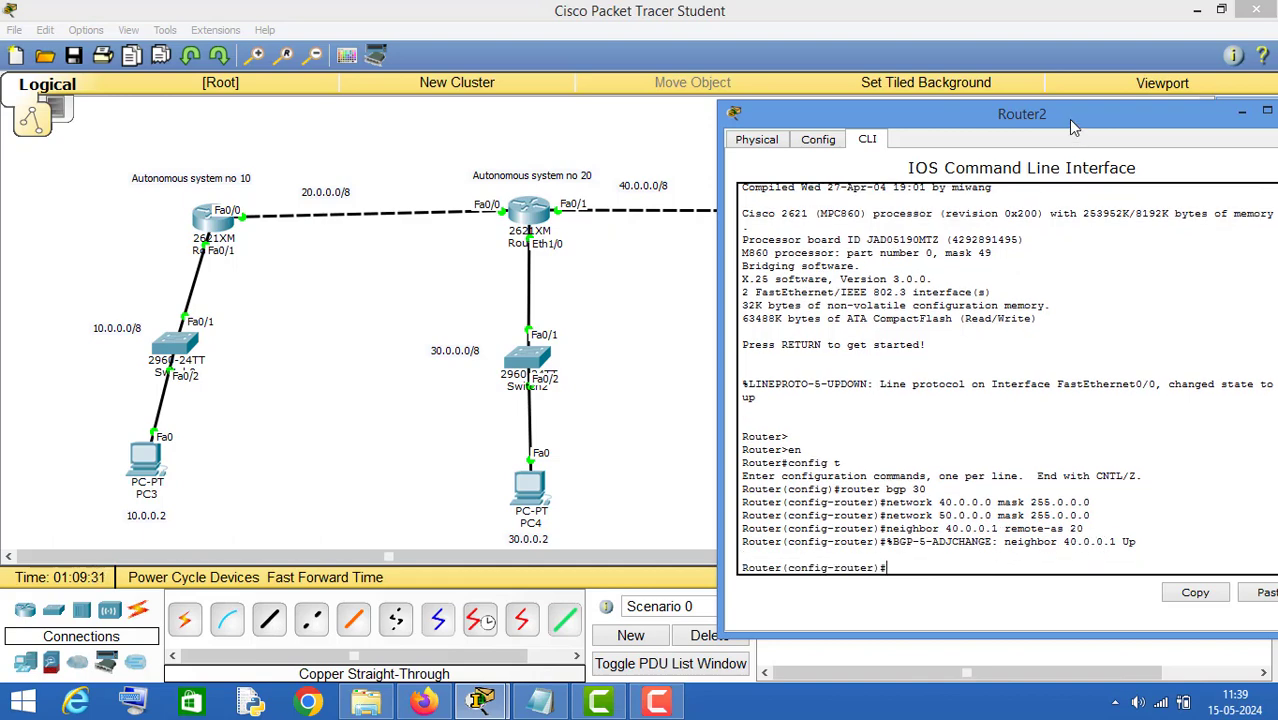
drag(1065, 124, 827, 104)
click(1055, 90)
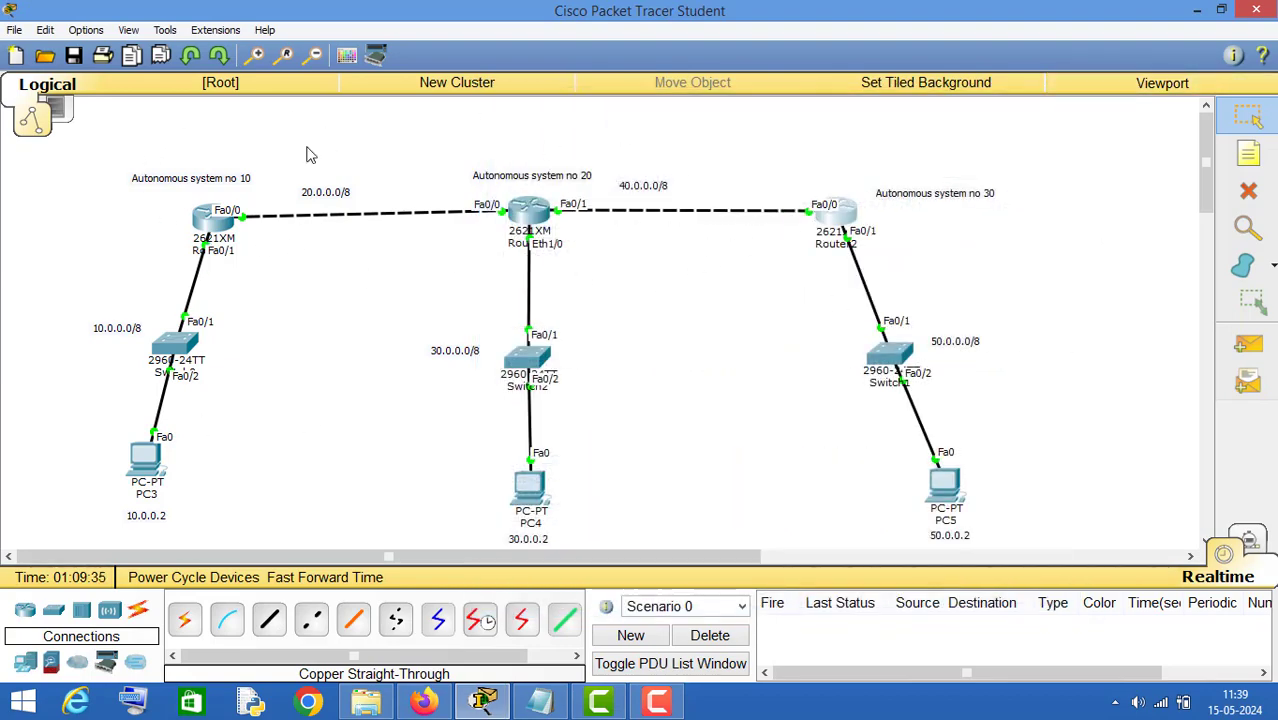
- Ping 50.0.0.2 from PC3's Command Prompt, and close the PC3 window
click(147, 458)
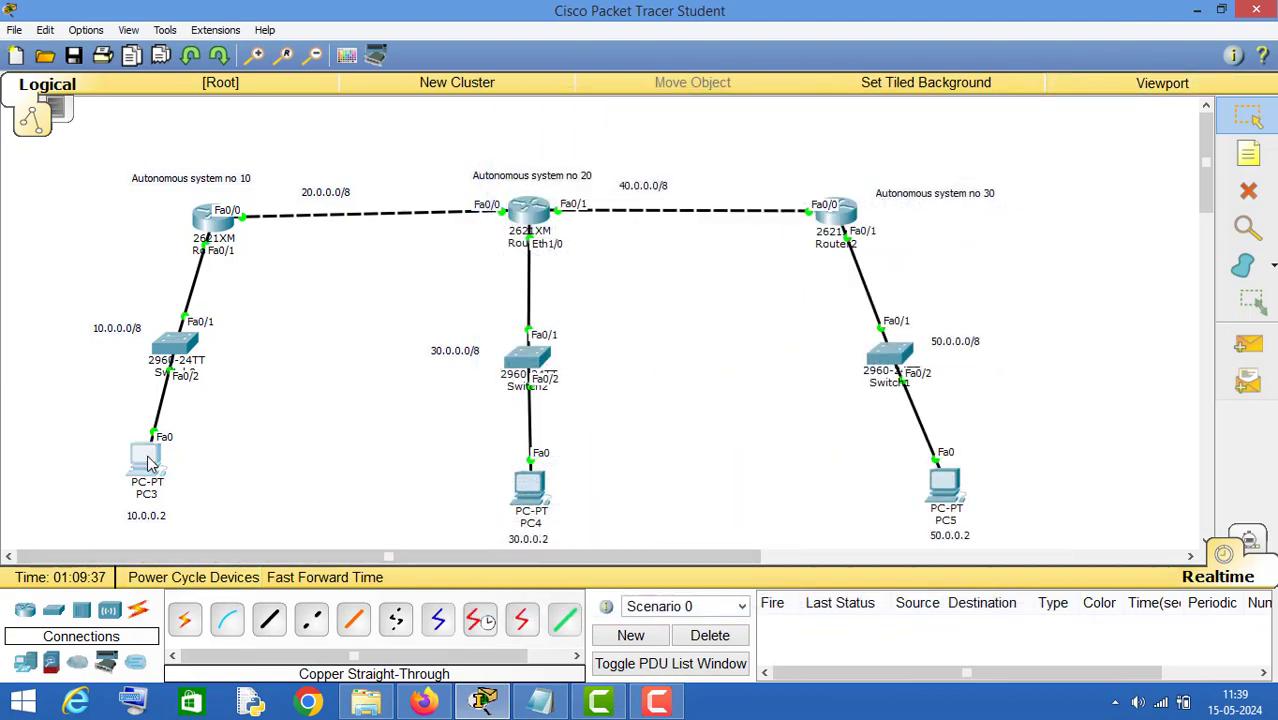
click(768, 238)
drag(505, 125, 319, 120)
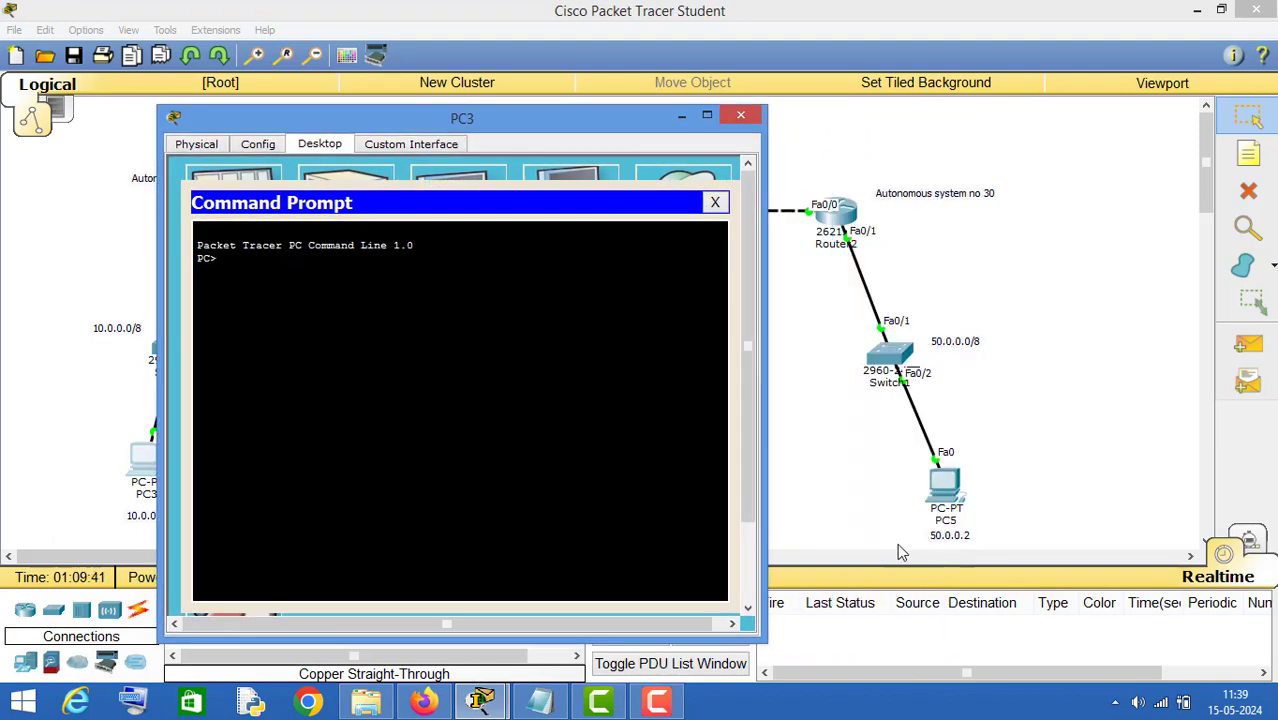
mouse_move(361, 131)
mouse_down()
mouse_move(452, 133)
mouse_move(450, 149)
mouse_move(484, 129)
mouse_move(356, 116)
mouse_up()
text(ping)
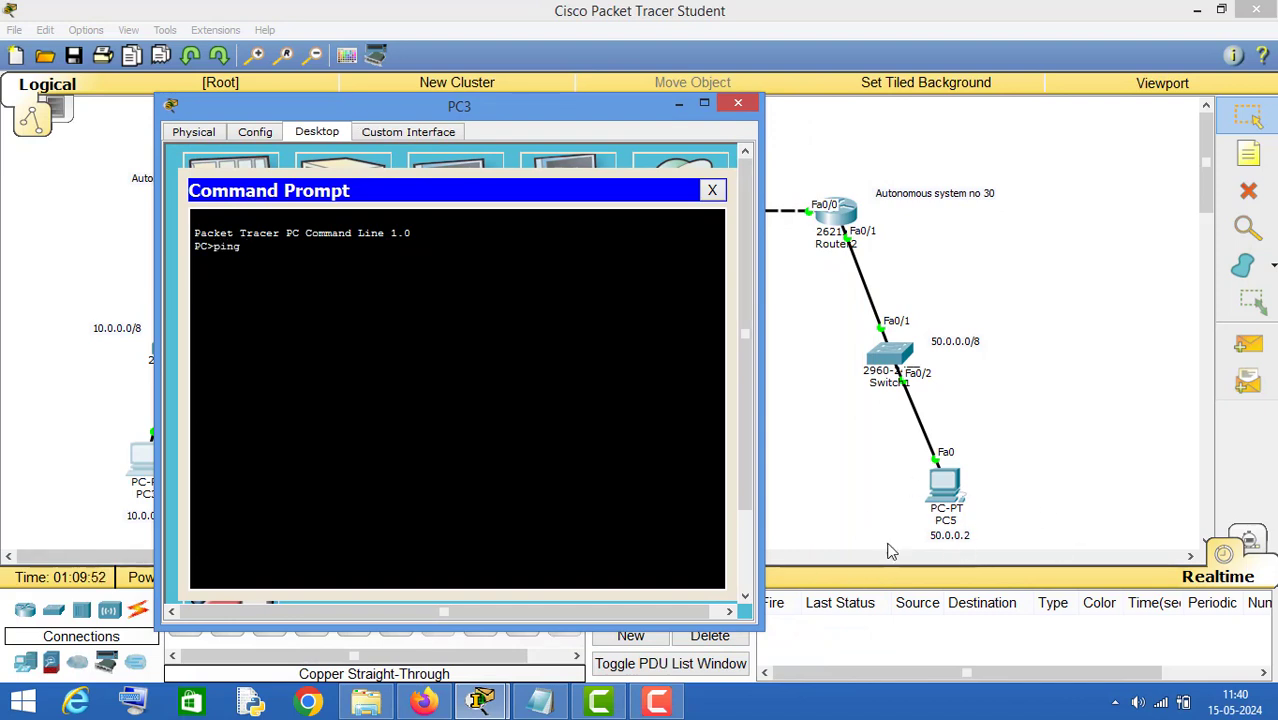
text(0.0.0.2)
key(Return)
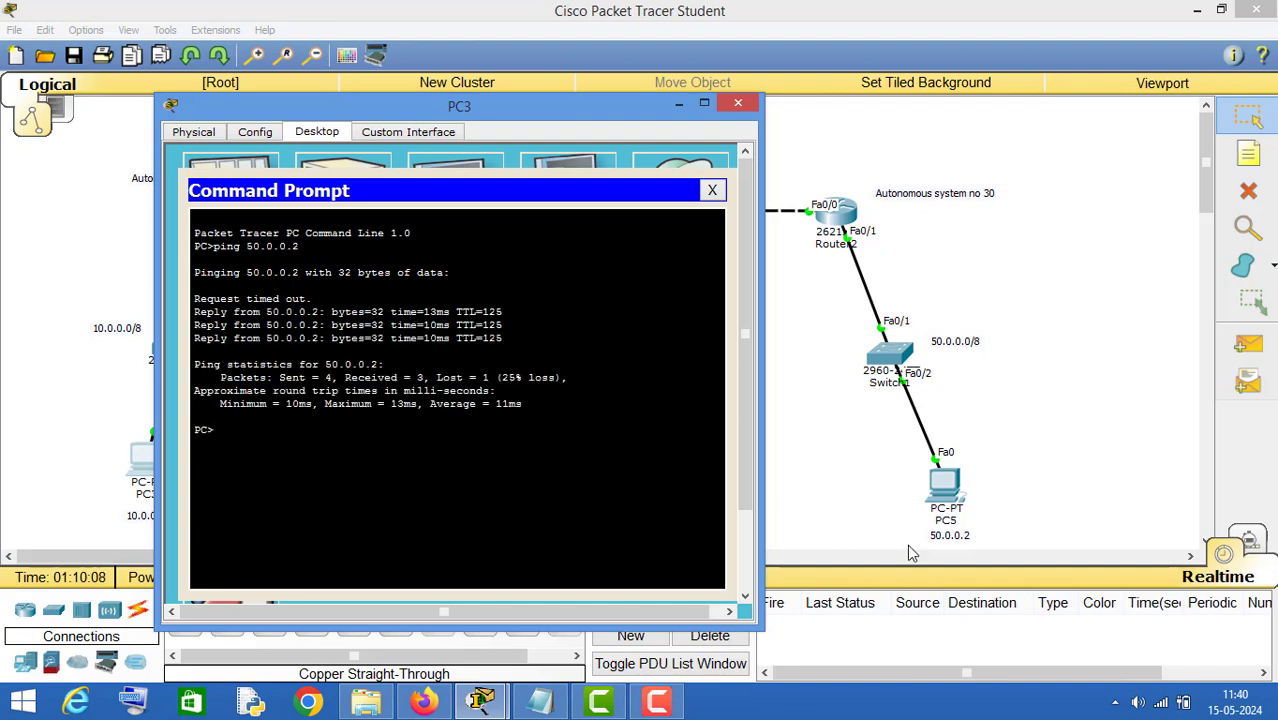
click(738, 104)
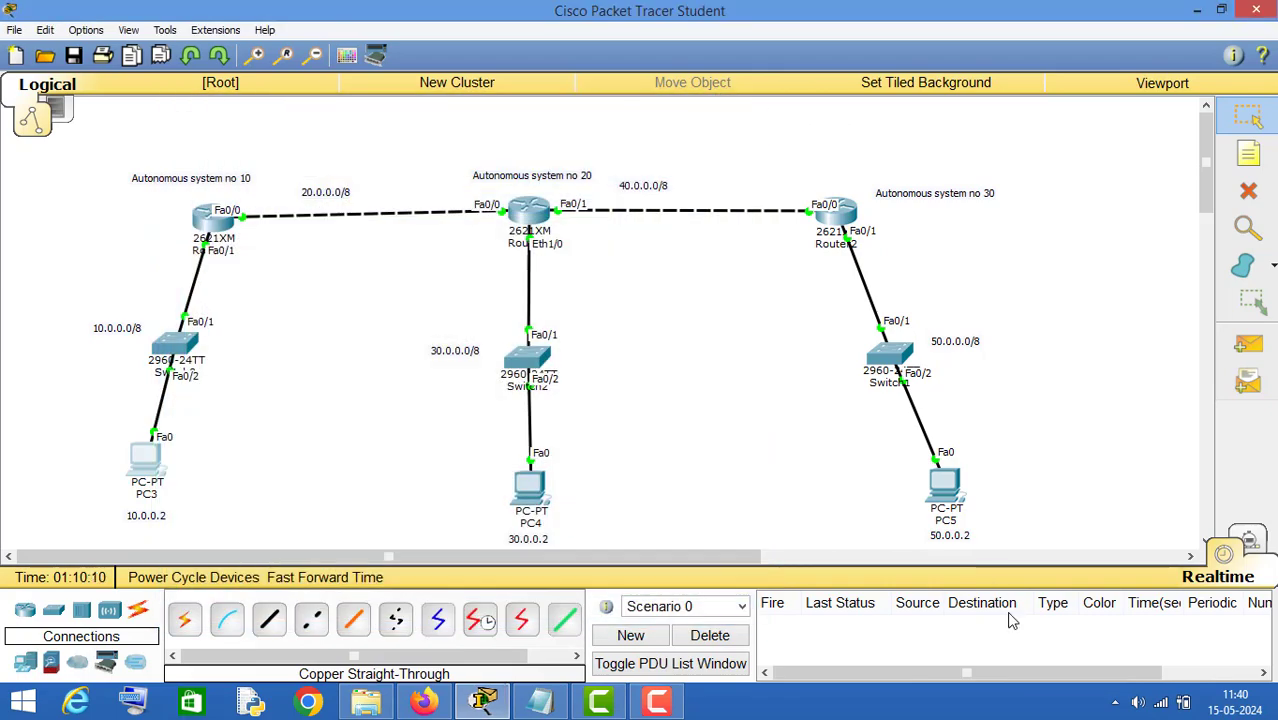
- Ping 10.0.0.2 from PC5's Command Prompt, and close the PC5 window
click(943, 485)
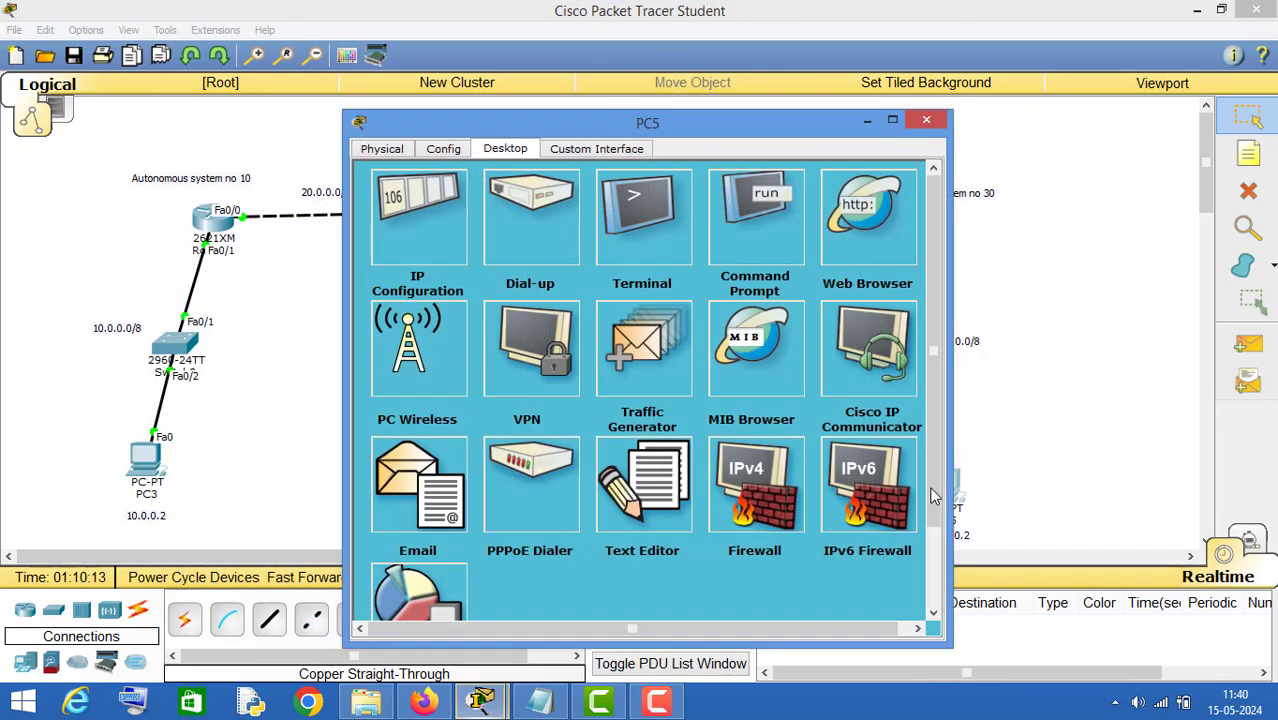
click(745, 235)
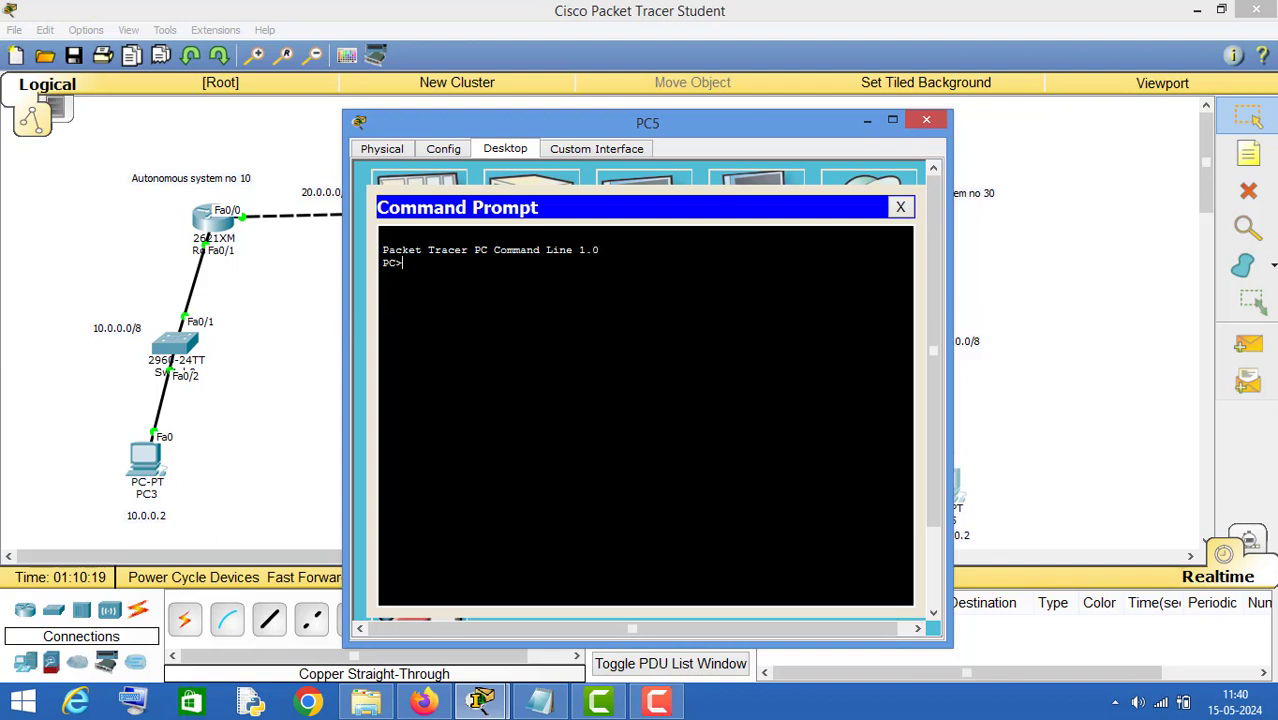
text(ping 10.0.0.2)
key(Return)
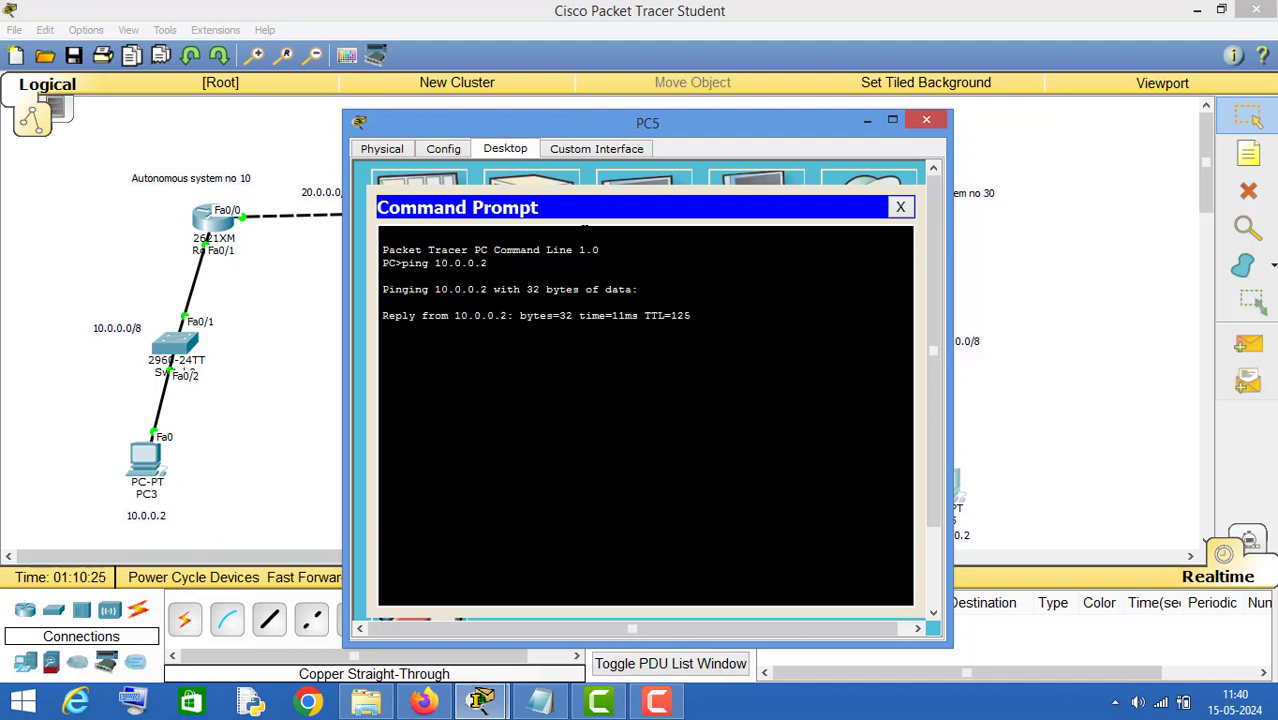
drag(538, 126, 720, 140)
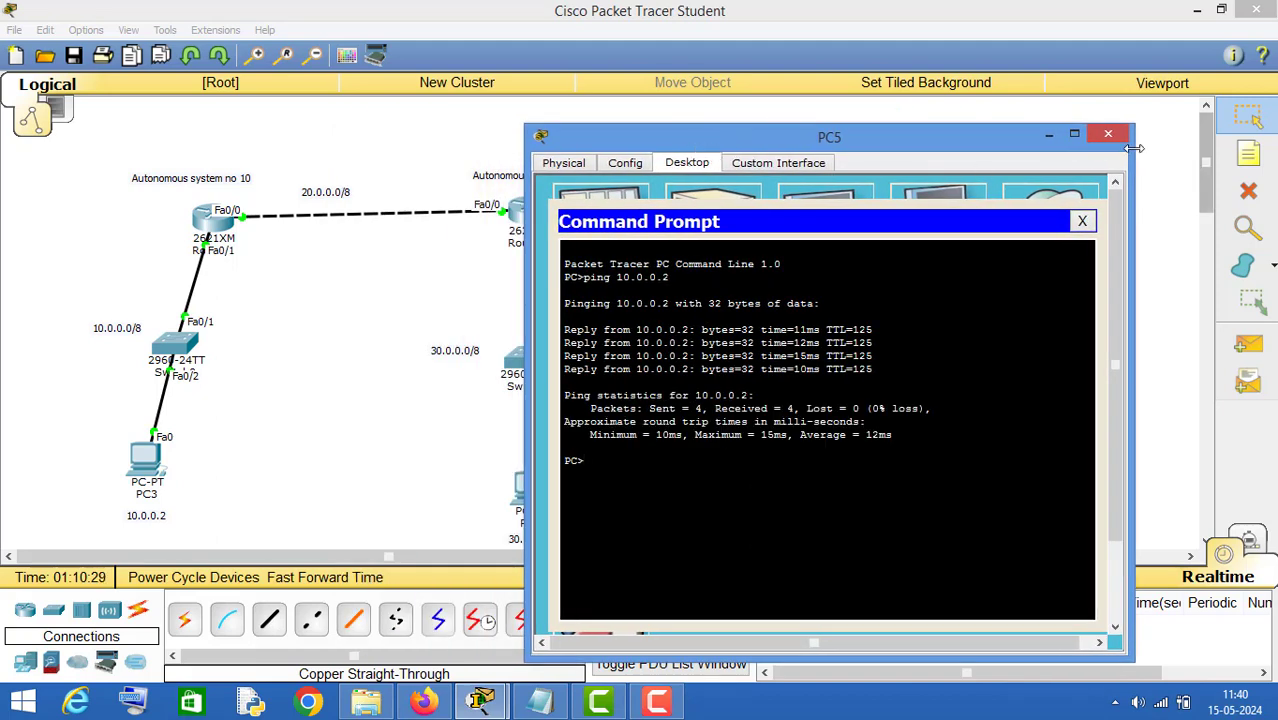
click(1108, 133)
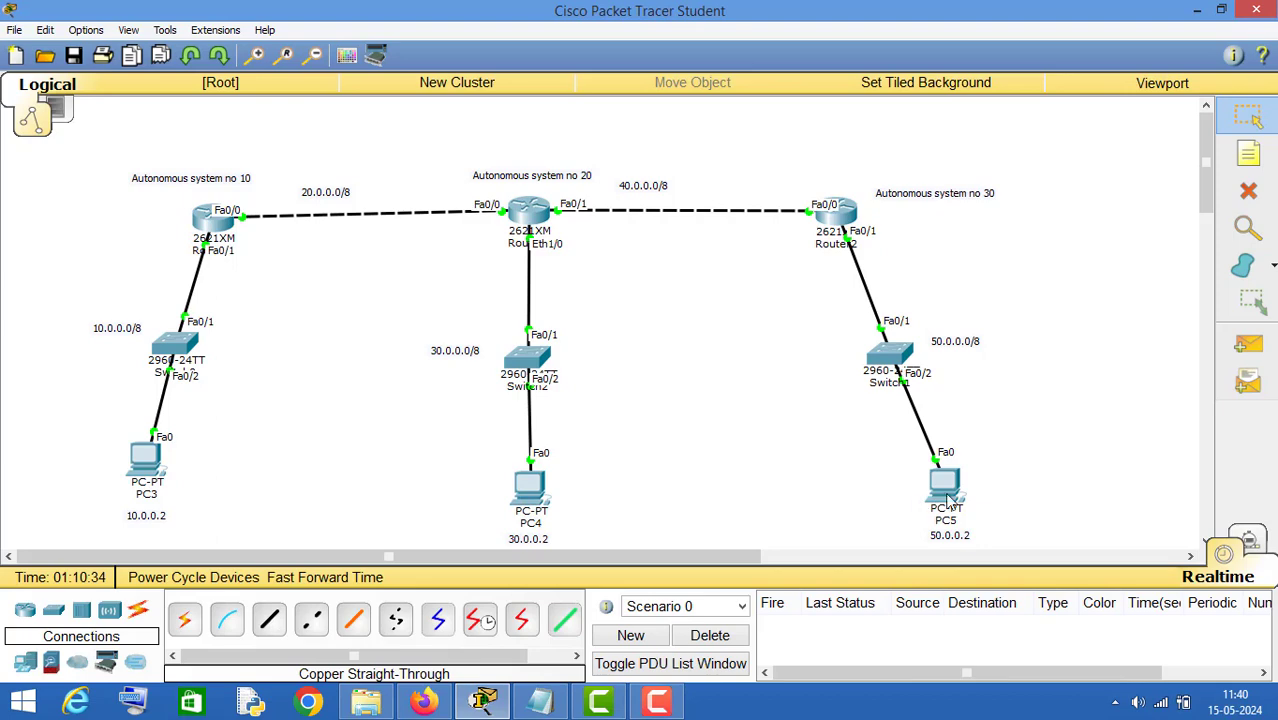
- Ping 50.0.0.2 from PC4's Command Prompt, and close the PC4 window
click(529, 487)
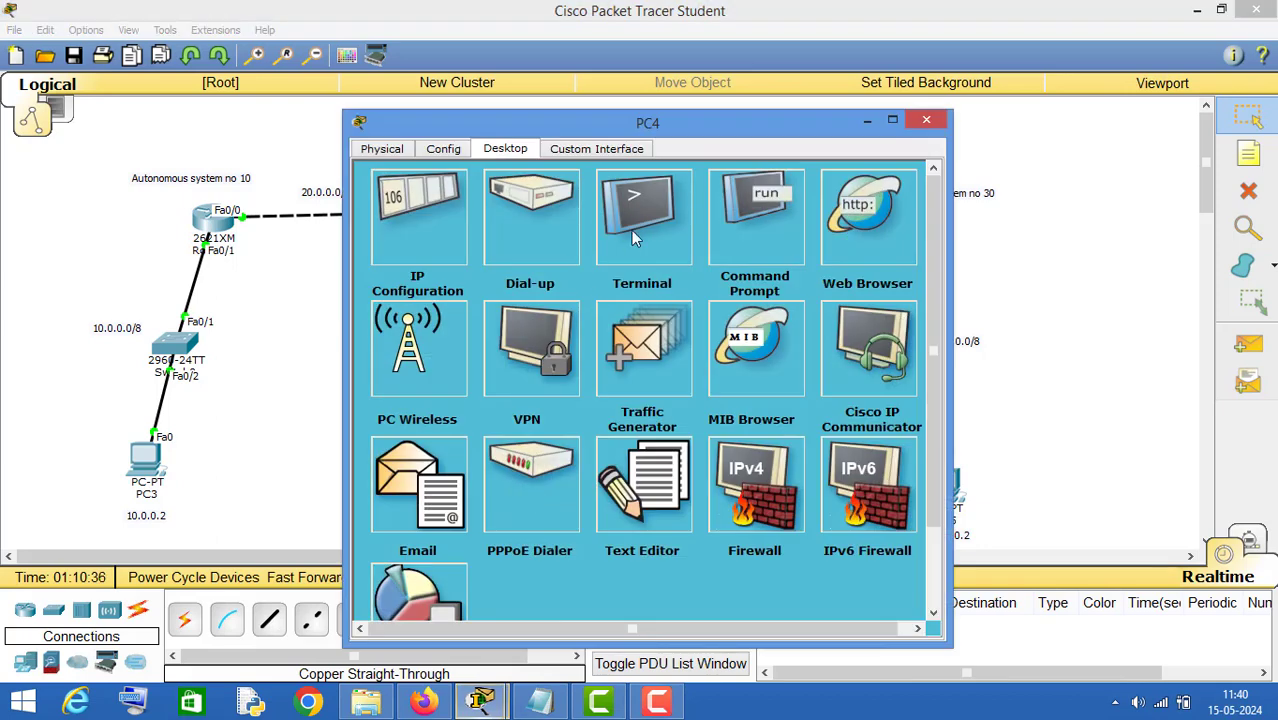
click(782, 238)
text(ping)
drag(549, 119, 259, 105)
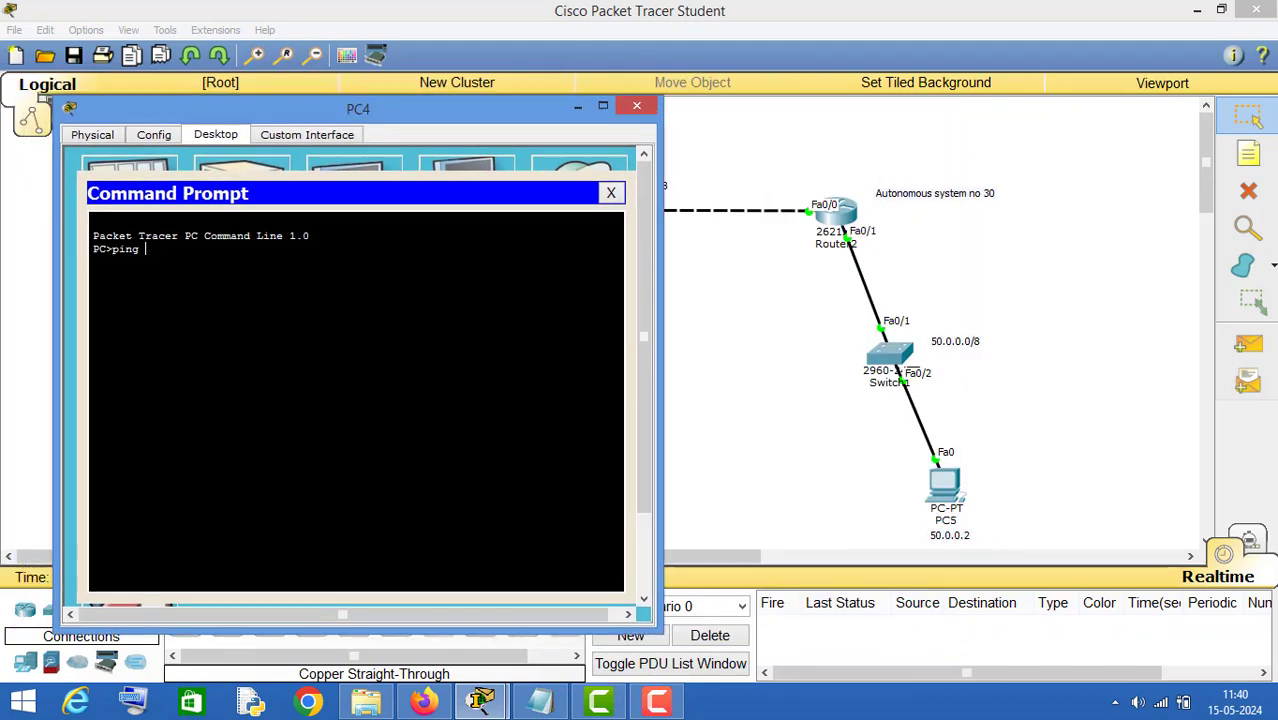
text(50.0.0.2)
key(Return)
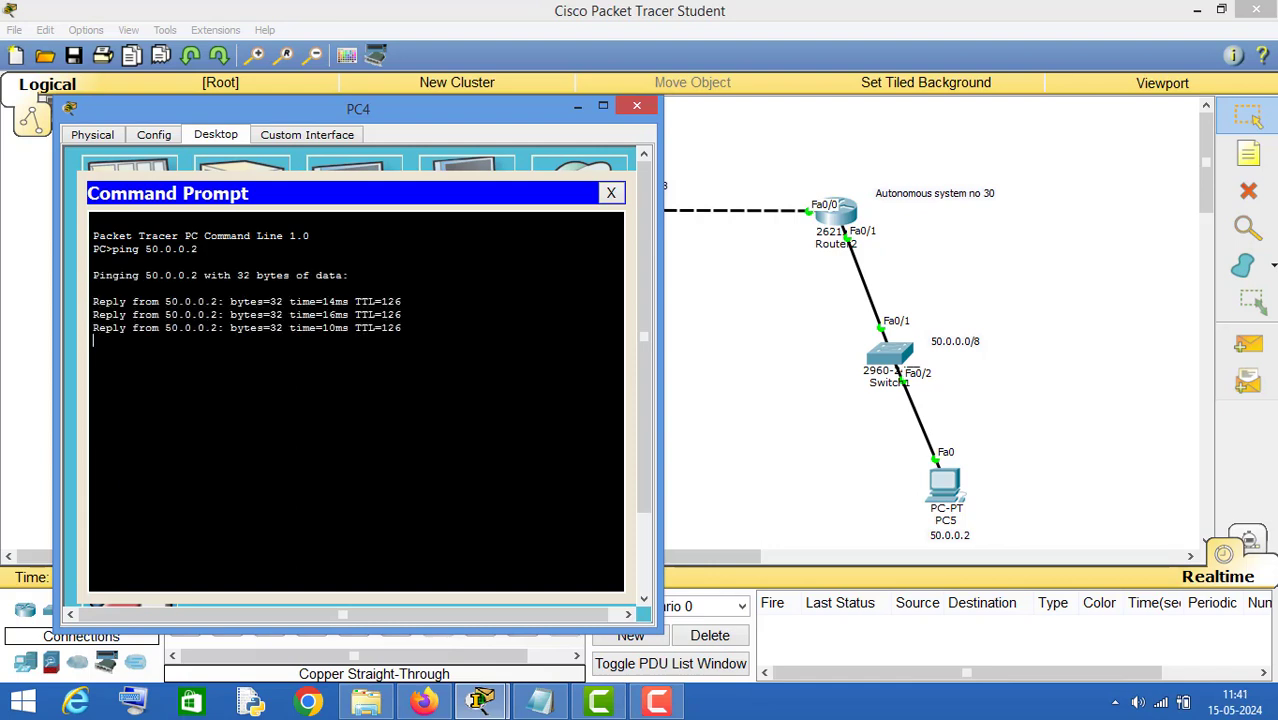
click(636, 106)
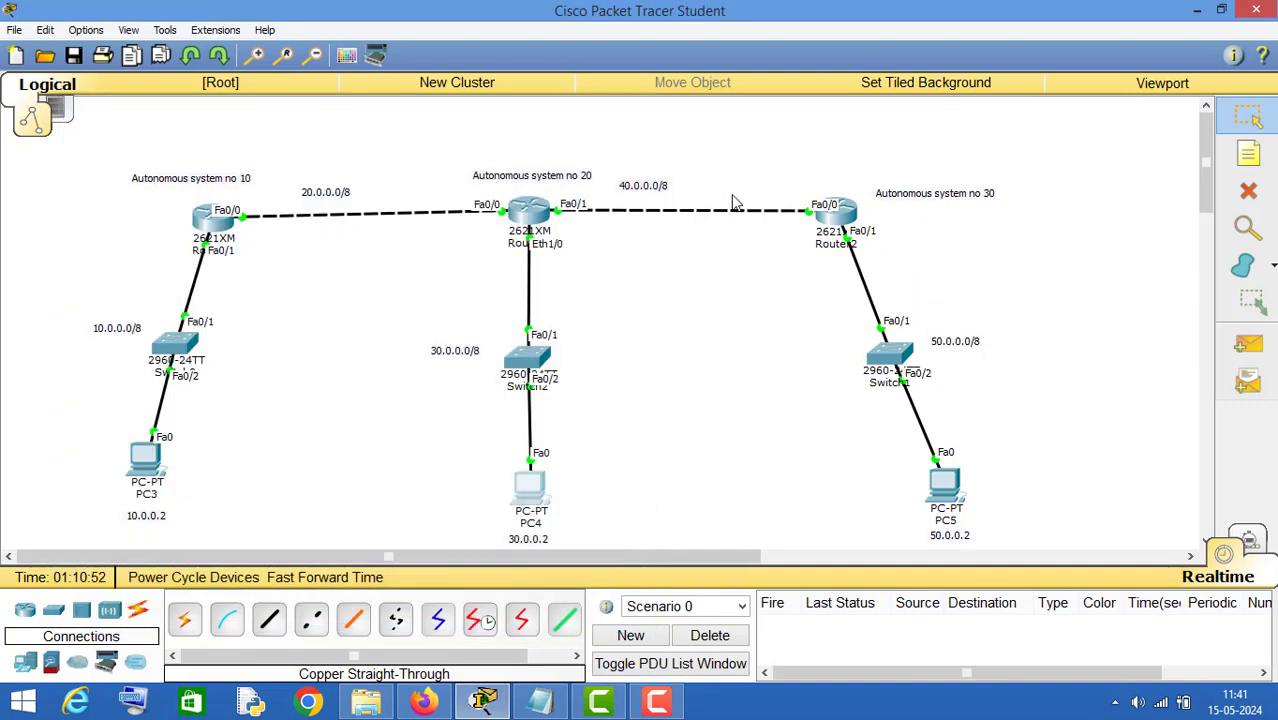